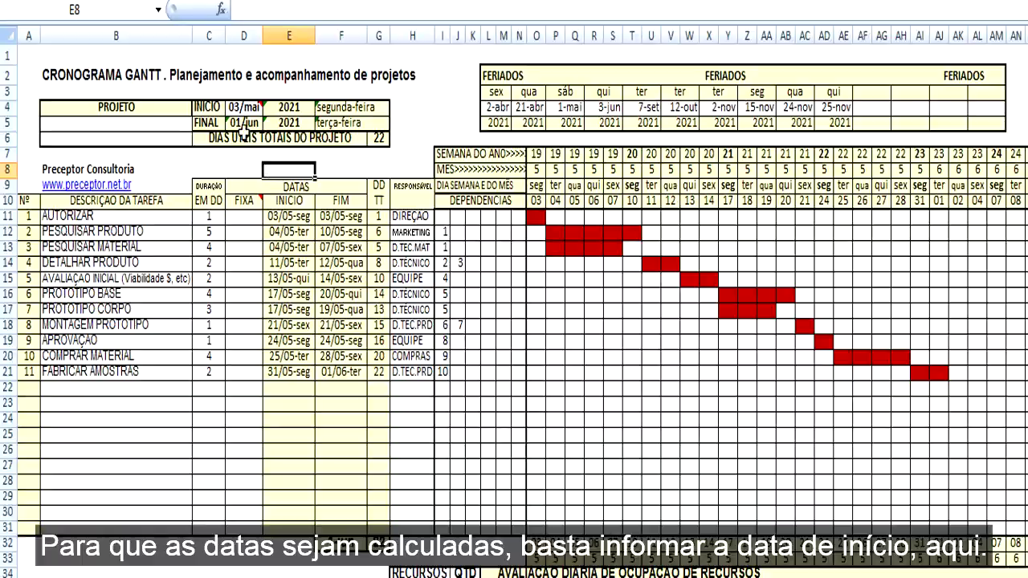
Set the project's start date (INICIO) in D4 to 24/05 and select the INICIO and FIM column headings
left_click(243, 108)
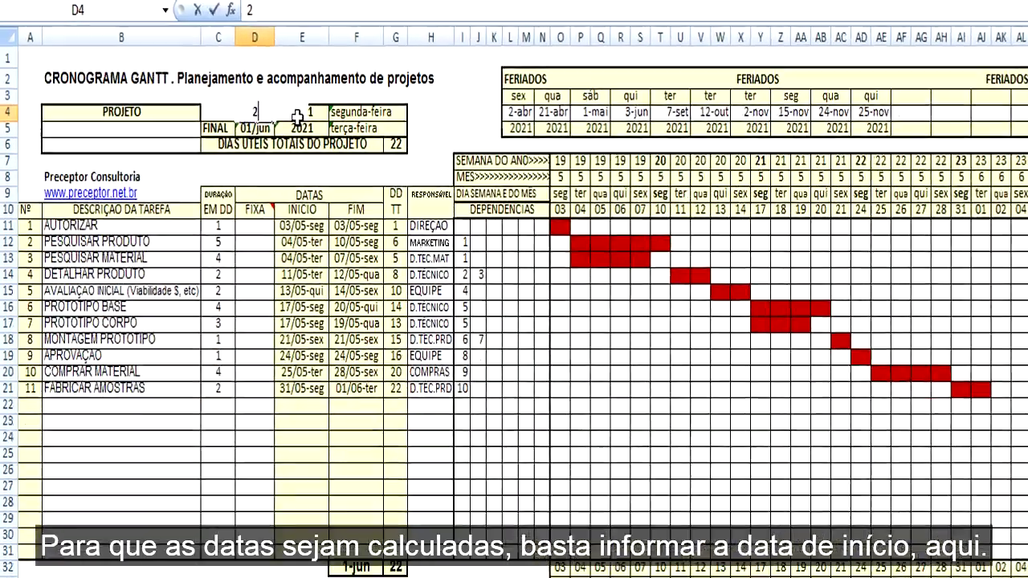
type("24/")
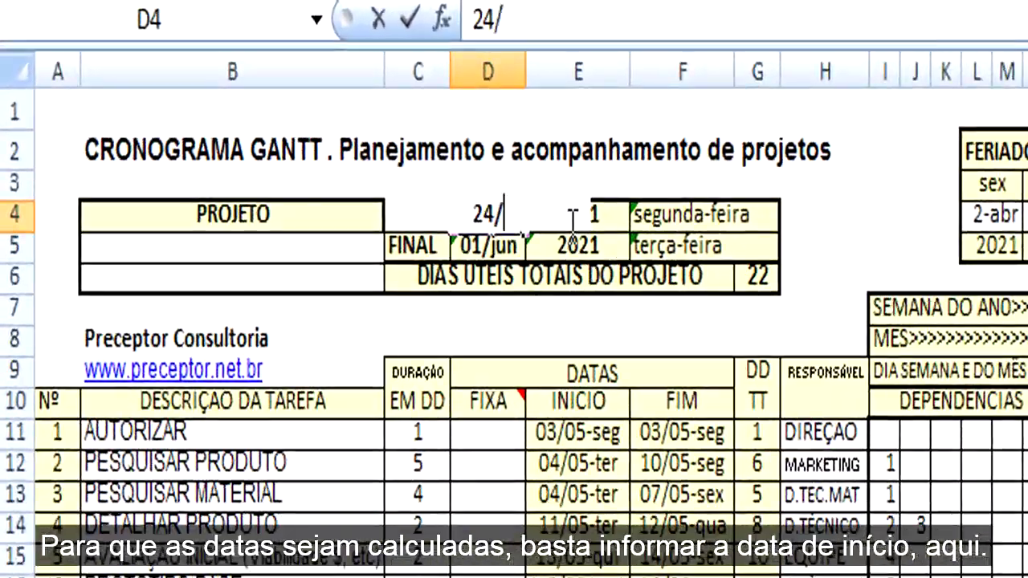
type("05")
key("Return")
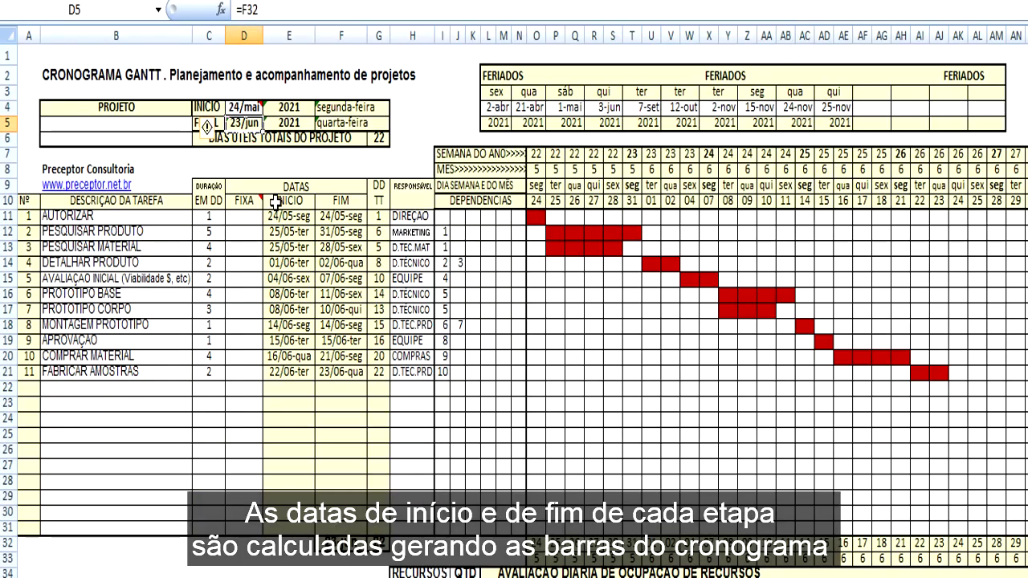
left_click(304, 201)
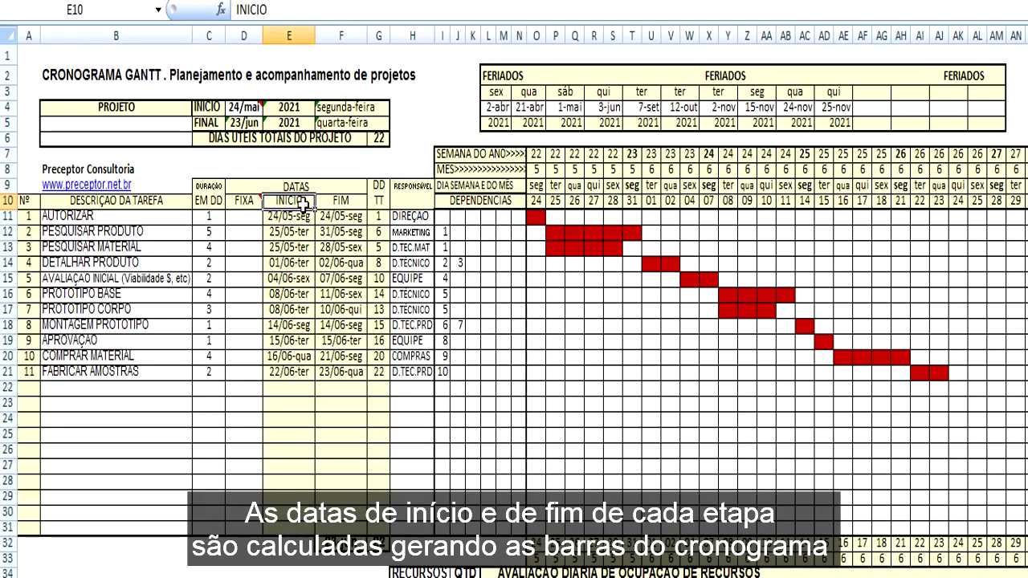
left_click_drag(304, 203, 341, 204)
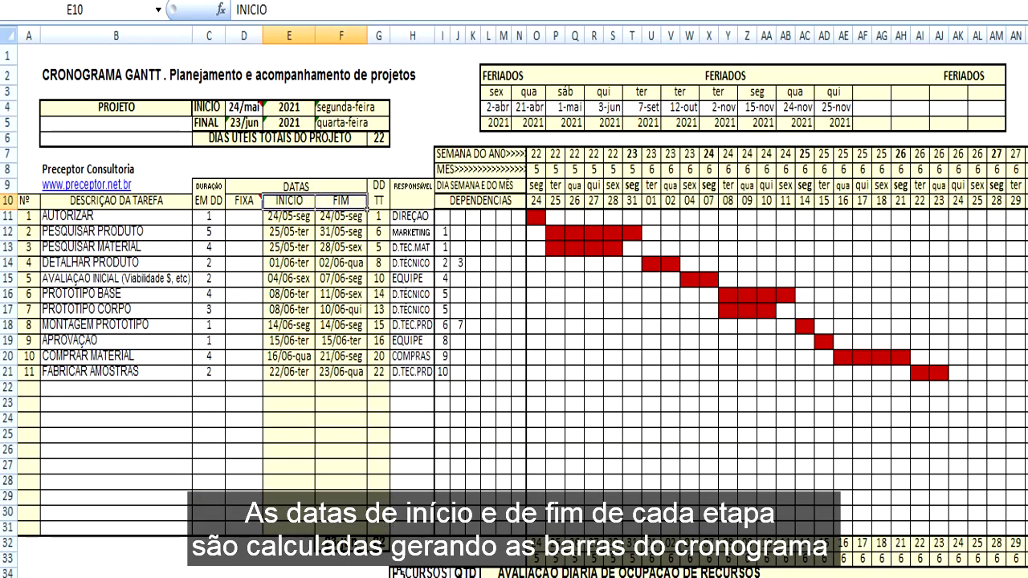
Try durations of 5 days for AVALIAÇÃO INICIAL and PROTÓTIPO CORPO, and undo both changes
left_click(208, 278)
type("5")
key("Return")
left_click(210, 309)
type("5")
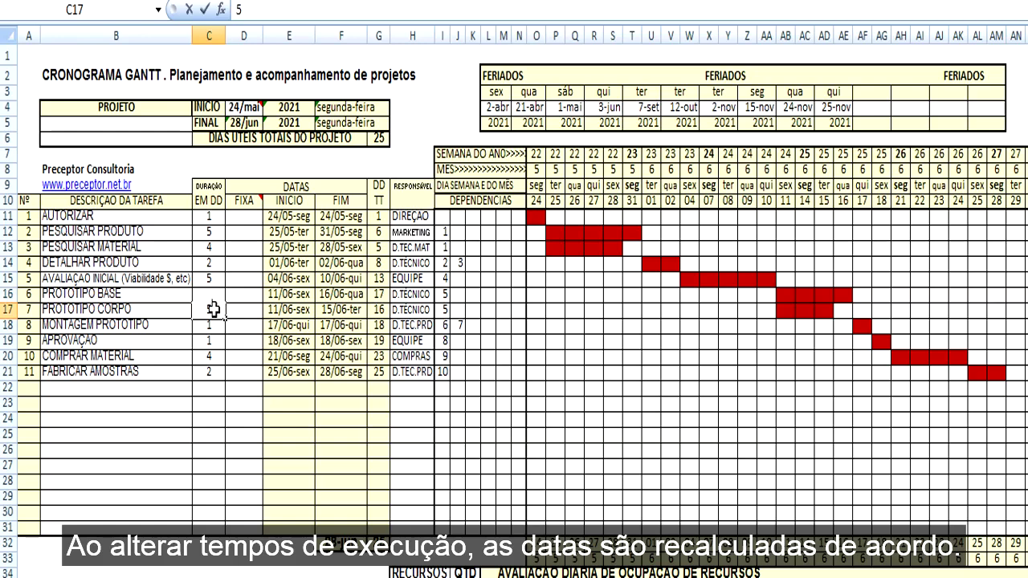
key("Return")
key("ctrl+z")
key("ctrl+z")
Set the dependency of COMPRAR MATERIAL to 8 and the dependencies of FABRICAR AMOSTRAS to 9 and 10
left_click(444, 356)
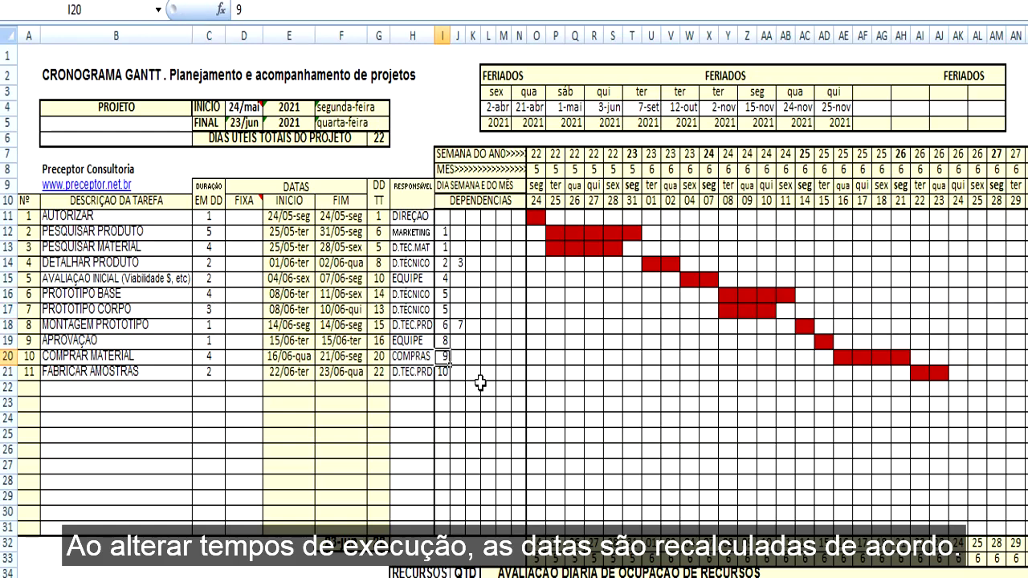
type("8")
key("Return")
type("9")
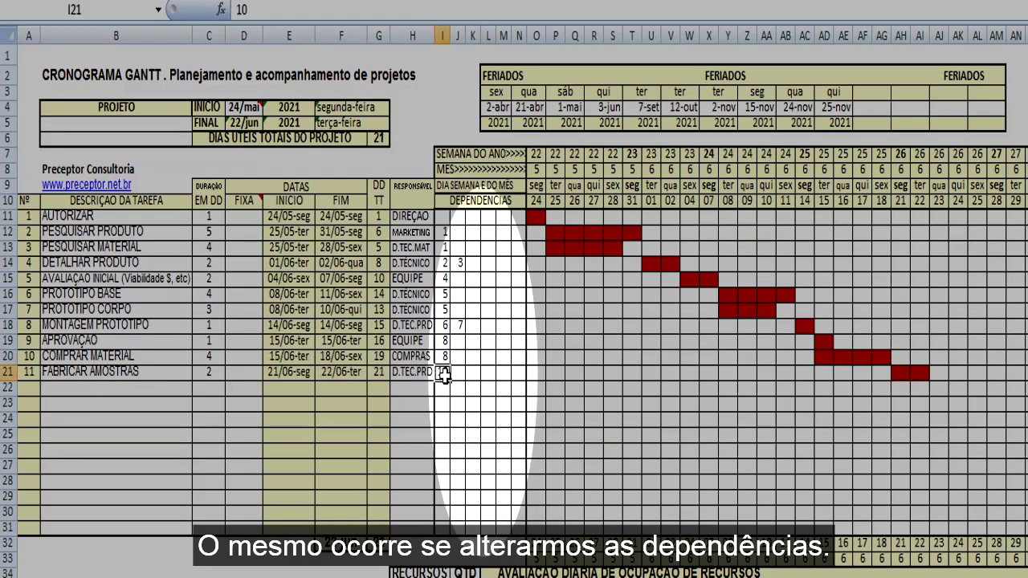
left_click(460, 374)
type("10")
left_click(504, 373)
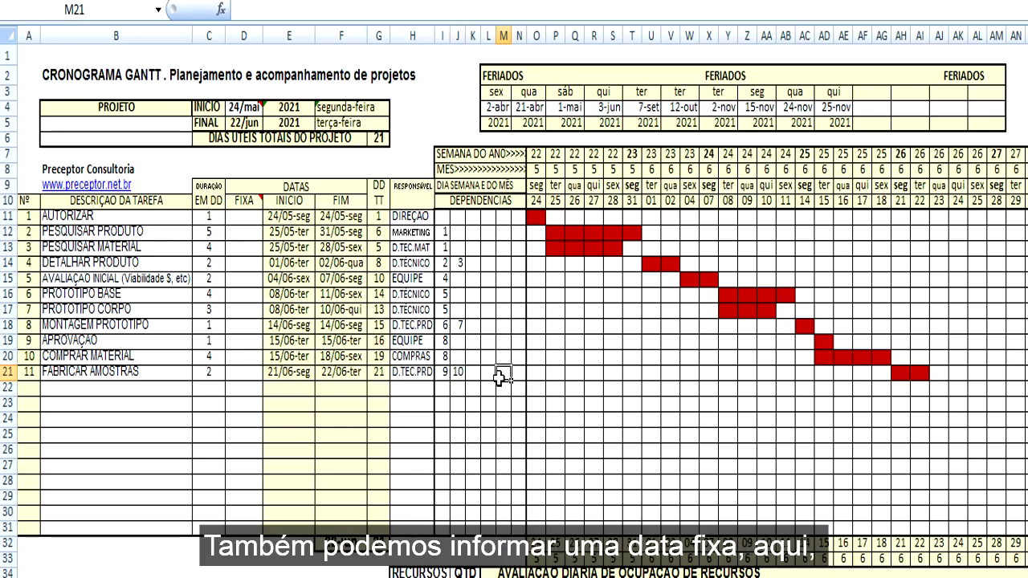
Enter 21/06 as the fixed date (FIXA) of the COMPRAR MATERIAL task
left_click(244, 356)
type("21/06")
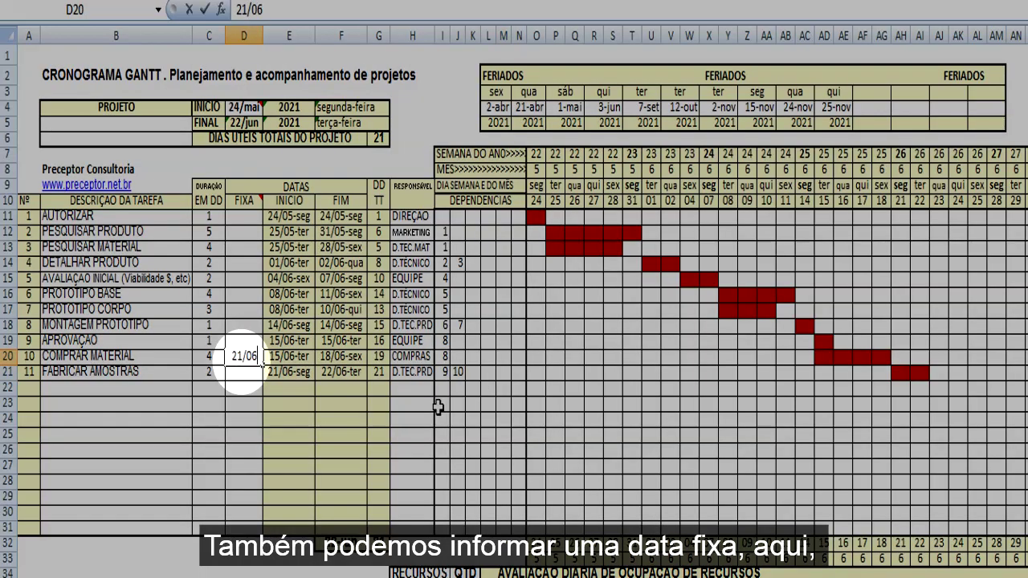
key("Return")
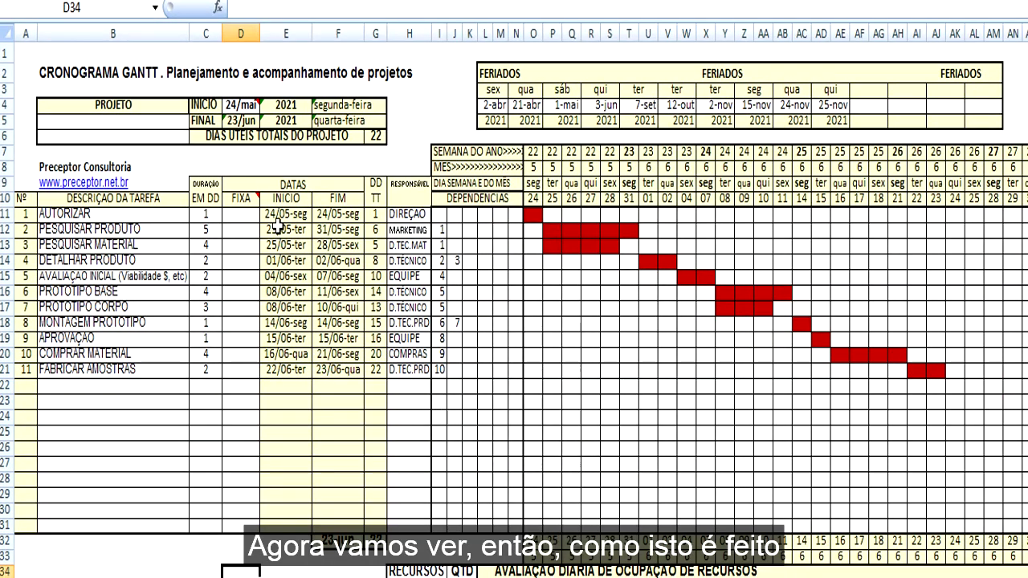
Examine the FIM date formula of the AUTORIZAR task in F11, including its zero-duration condition and its DIATRABALHO part
left_click(284, 213)
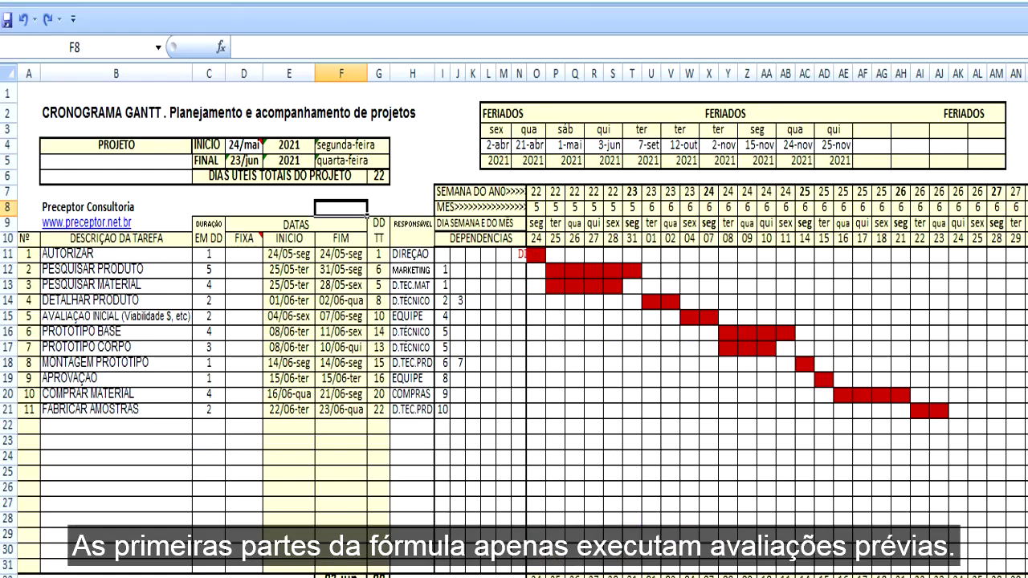
left_click(715, 513)
left_click(341, 285)
left_click(341, 254)
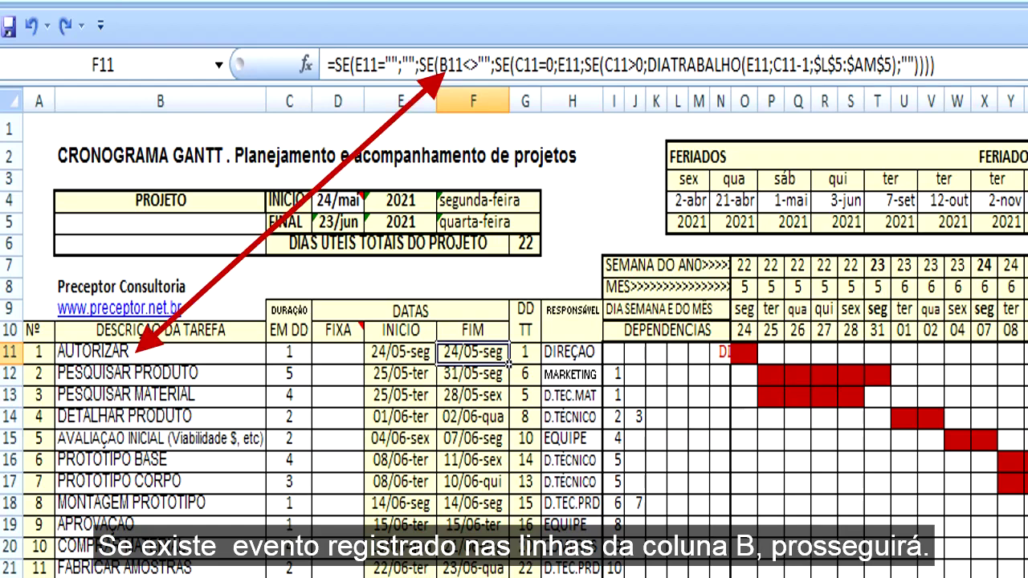
left_click(348, 64)
left_click_drag(338, 65, 584, 64)
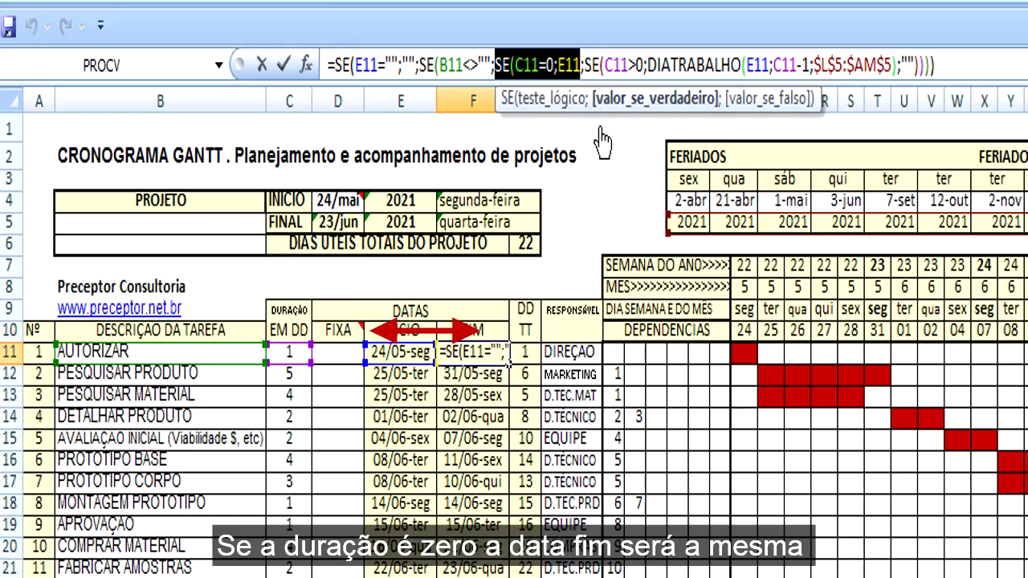
left_click(585, 70)
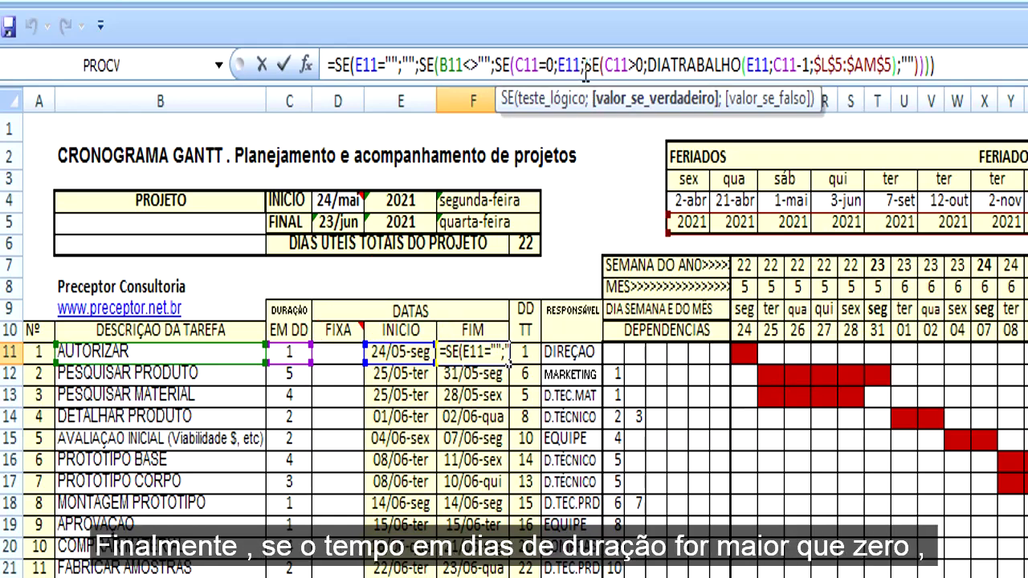
left_click_drag(585, 71, 954, 90)
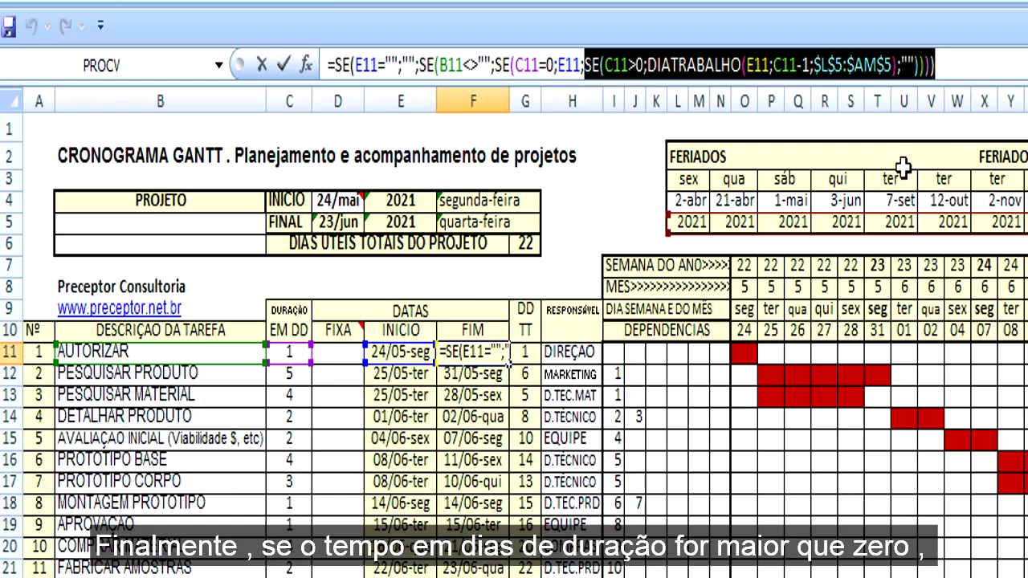
left_click(961, 69)
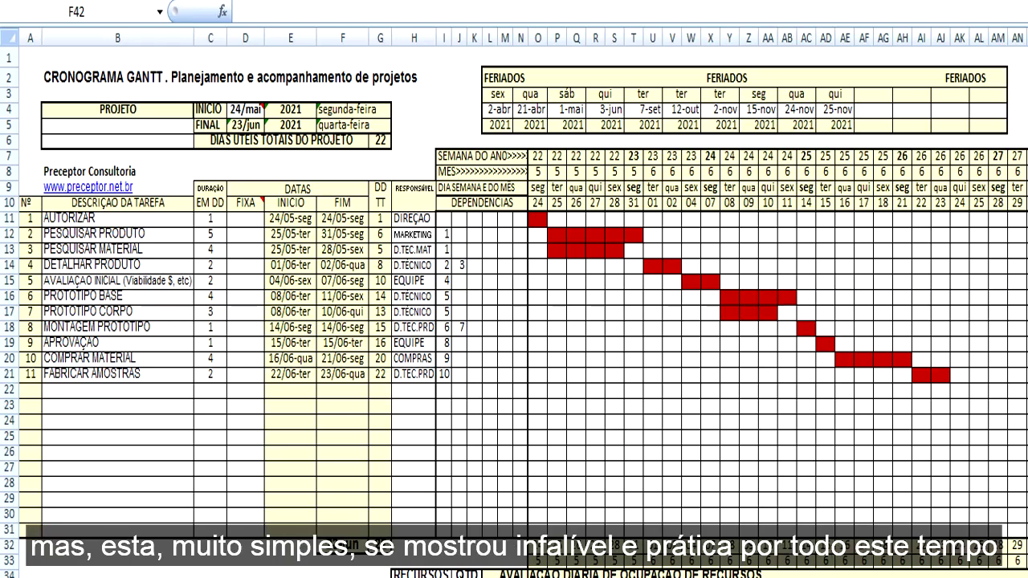
Examine the PROCV formulas in BA12 through BF12 that look up the end dates for dependency columns I to N
left_click(447, 377)
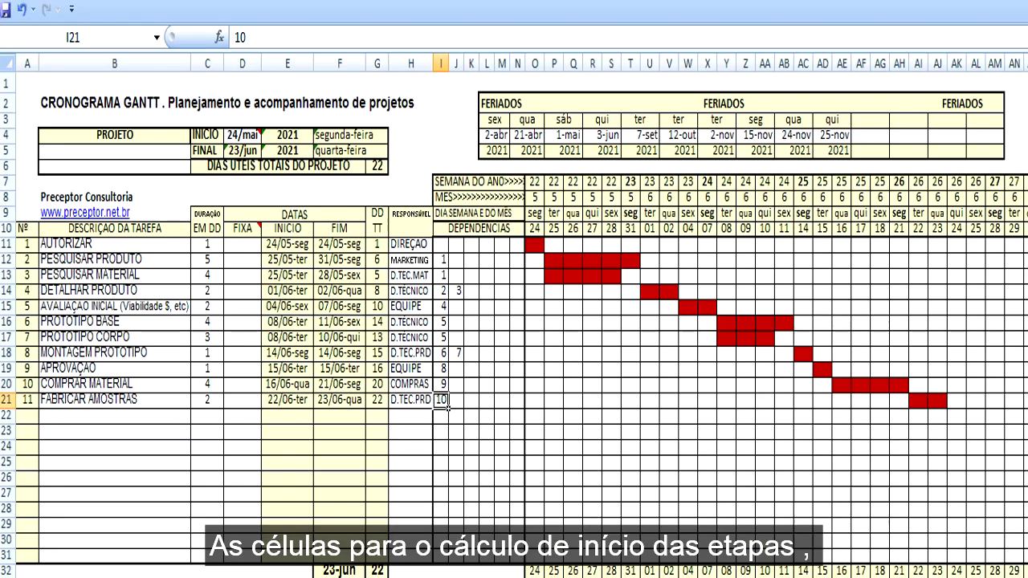
scroll(447, 407, "right", 10)
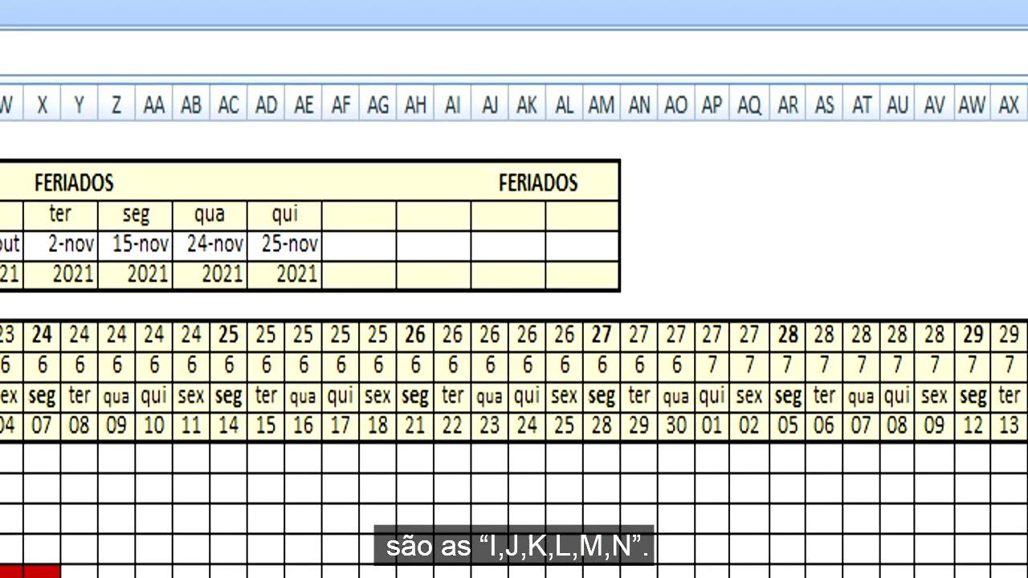
scroll(514, 361, "right", 3)
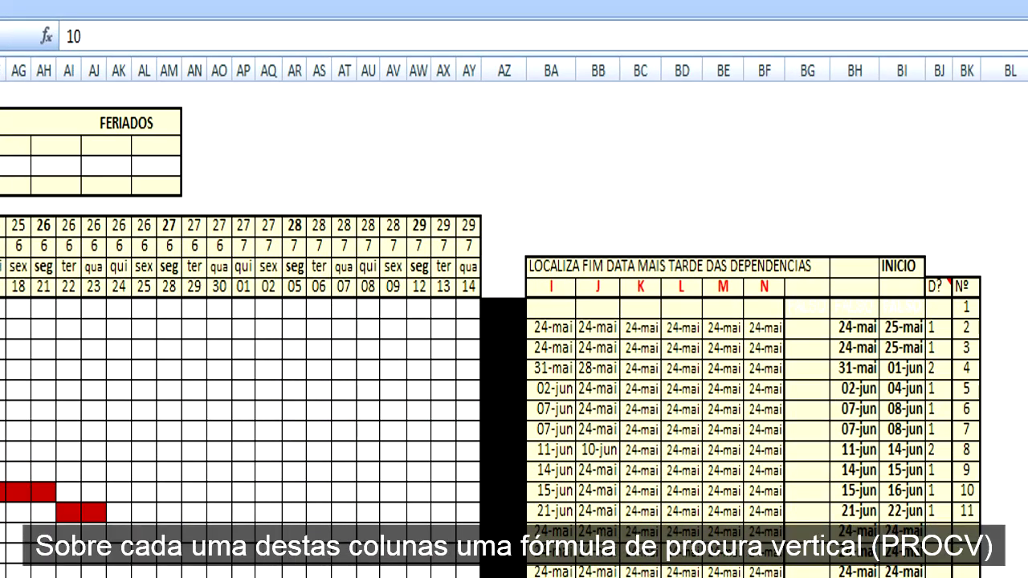
left_click(552, 330)
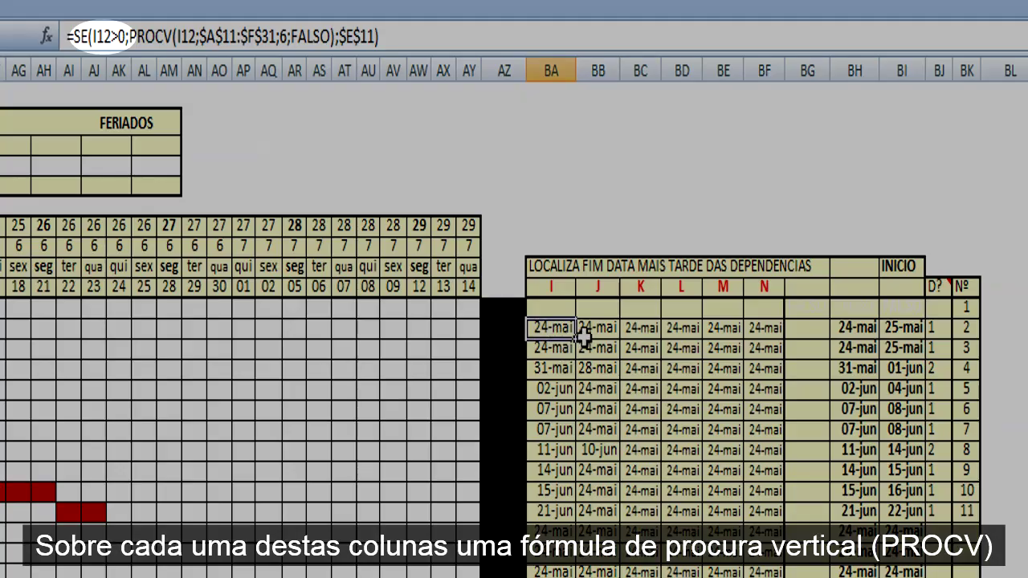
left_click(596, 331)
left_click(641, 331)
left_click(682, 331)
left_click(725, 331)
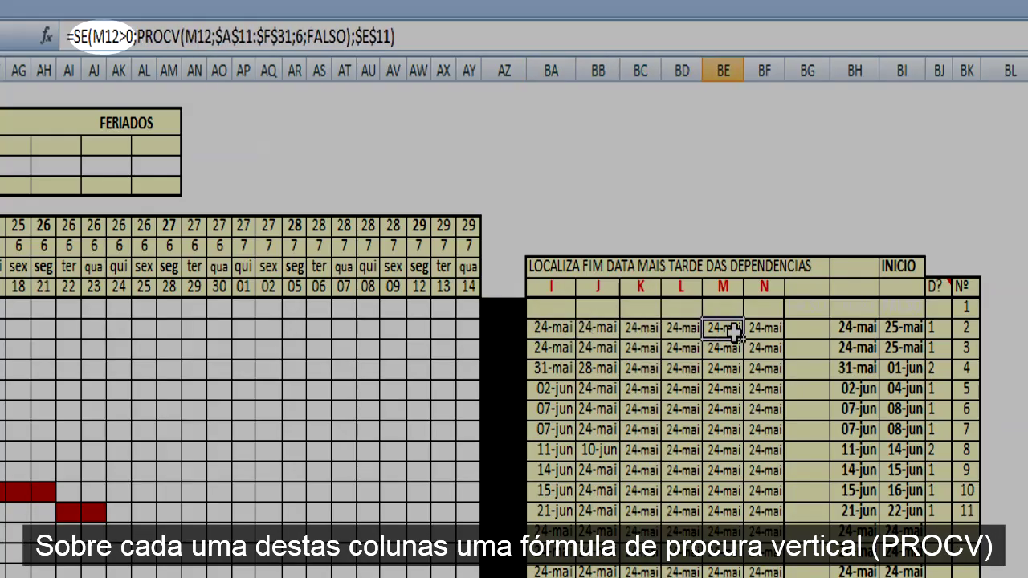
left_click(761, 329)
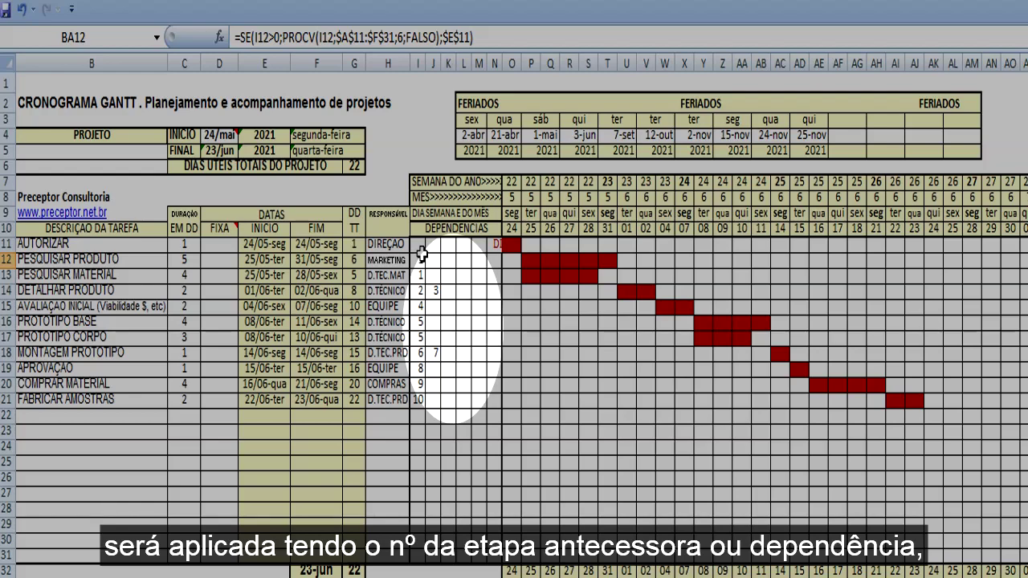
Examine the dependency cells and the $A$11:$F$31 range of the BA12 formula, counting the columns from A11 to the FIM date in F11
left_click_drag(417, 244, 486, 246)
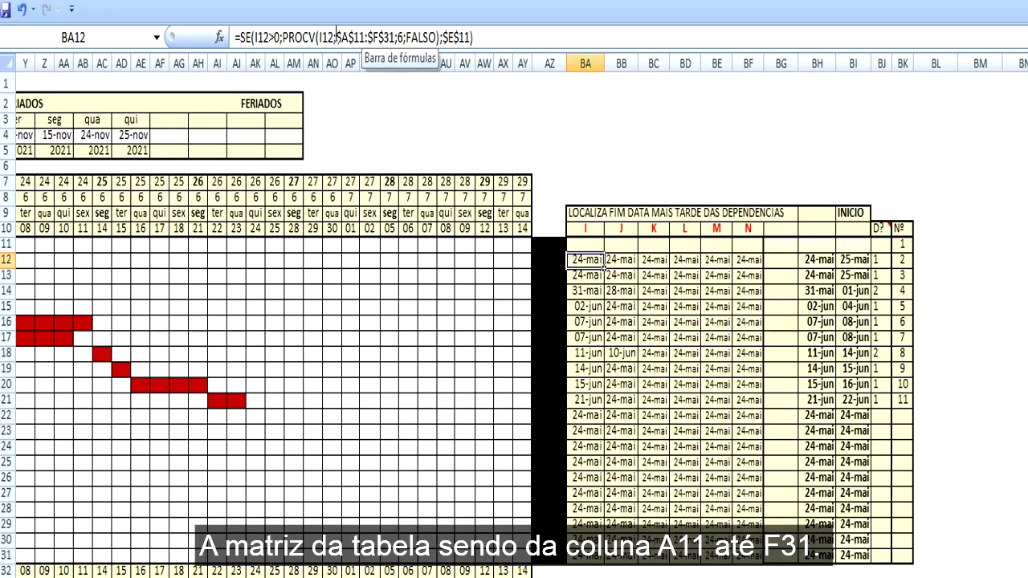
left_click_drag(334, 38, 404, 38)
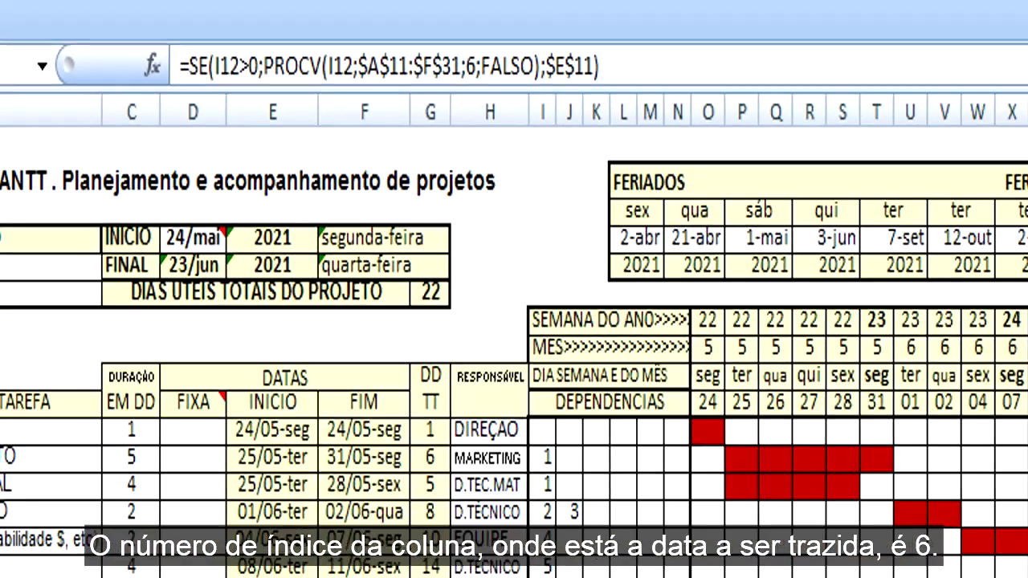
left_click(27, 245)
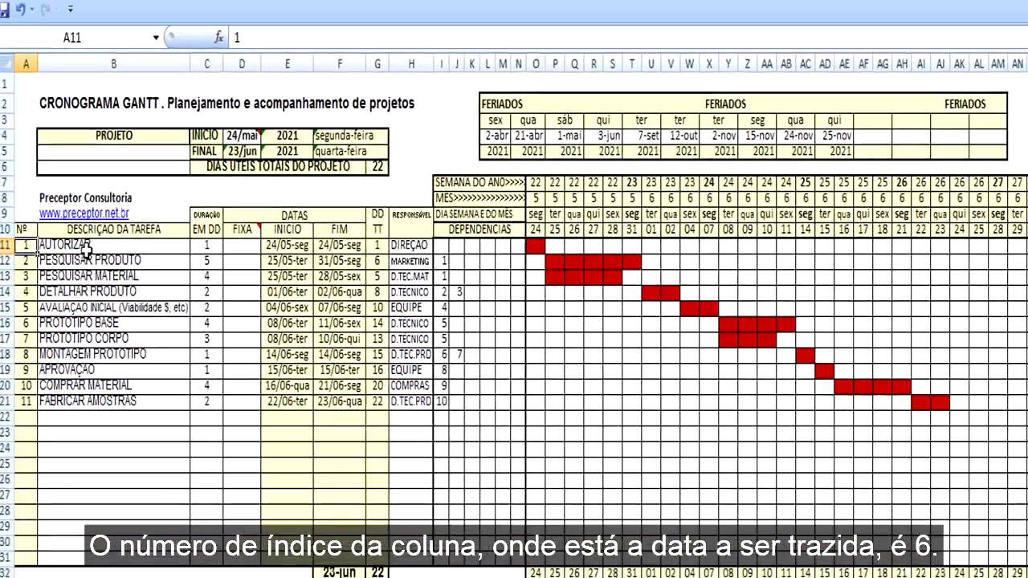
left_click(89, 249)
left_click(204, 247)
left_click(239, 245)
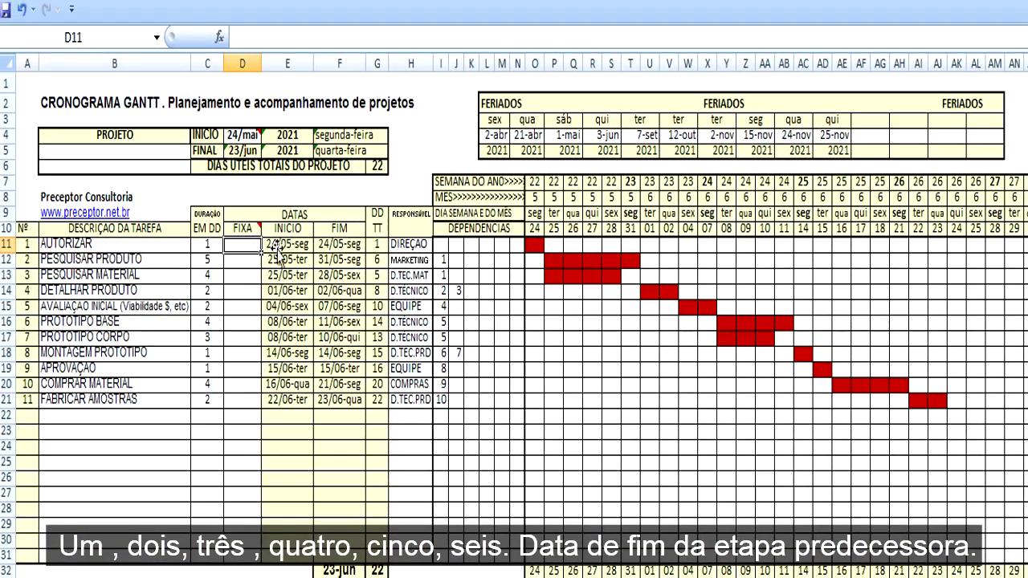
left_click(282, 245)
left_click(343, 249)
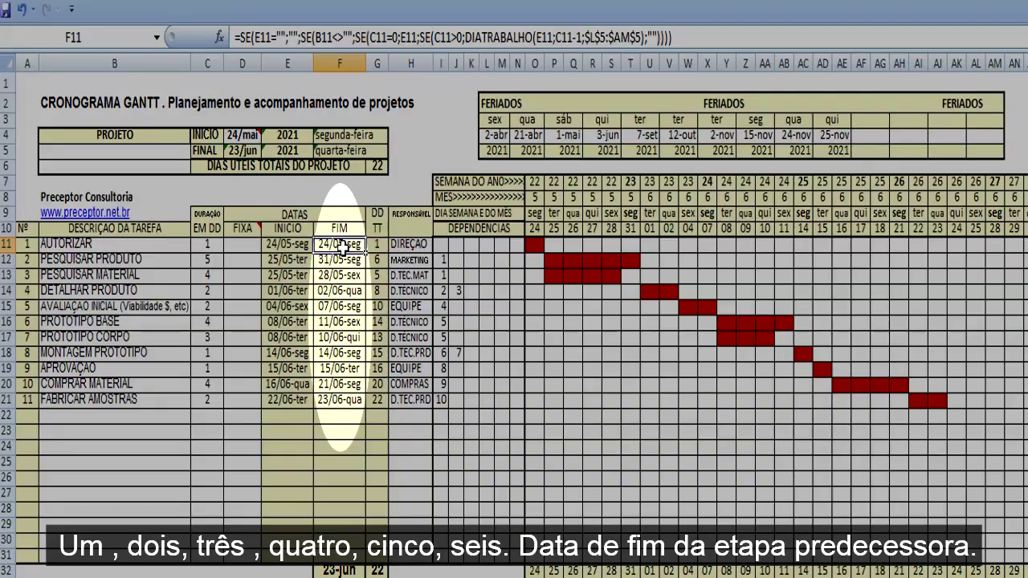
double_click(340, 244)
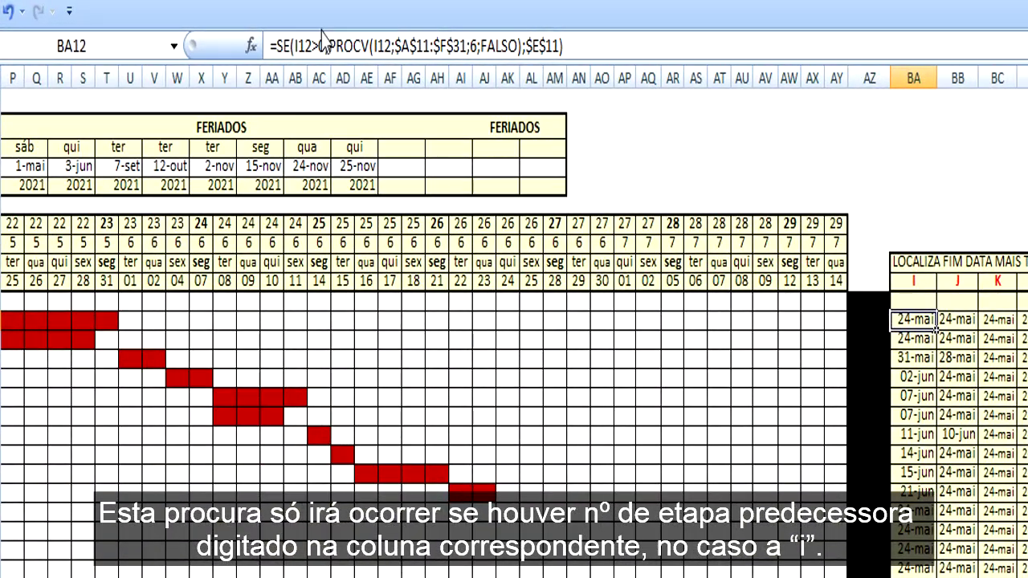
Examine the I12>0 condition in the BA12 formula against the dependency cell it refers to, leaving the formula unedited
left_click(276, 38)
left_click_drag(292, 46, 328, 45)
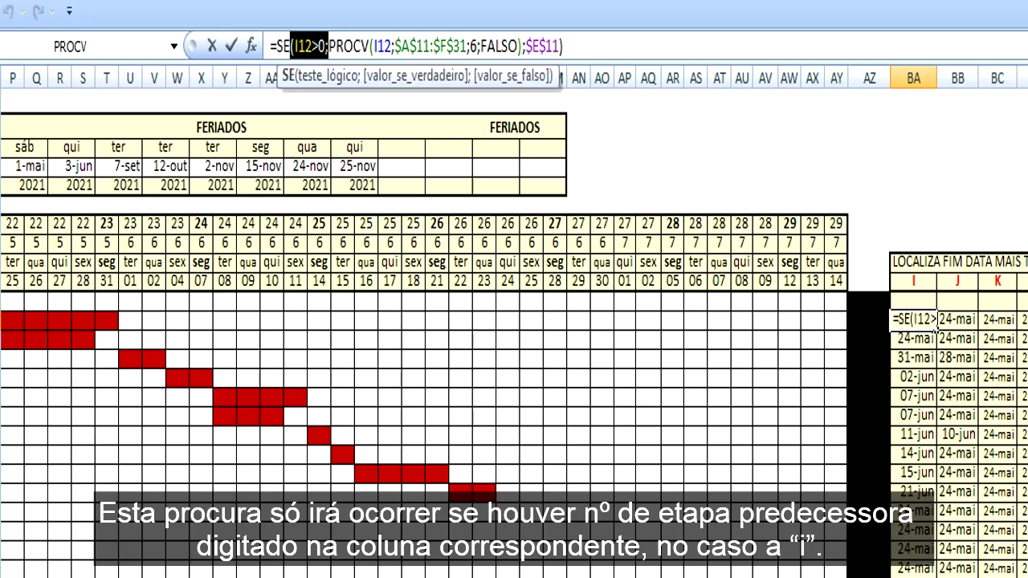
scroll(514, 322, "left", 5)
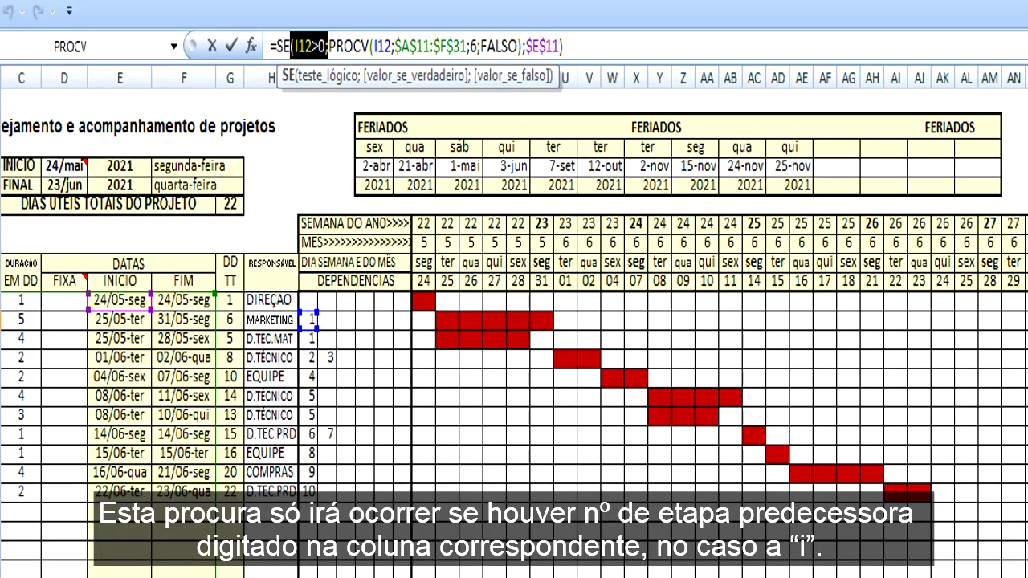
scroll(514, 321, "right", 10)
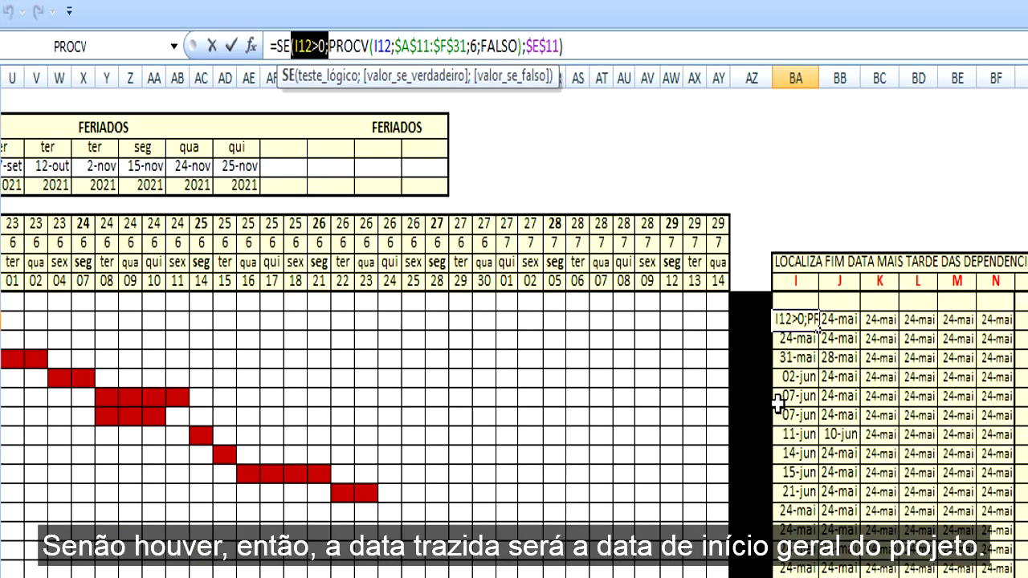
key("Escape")
Check the dependency lookup in BA21 and delete the dependency of task 11 (FABRICAR AMOSTRAS) in I21
left_click(802, 488)
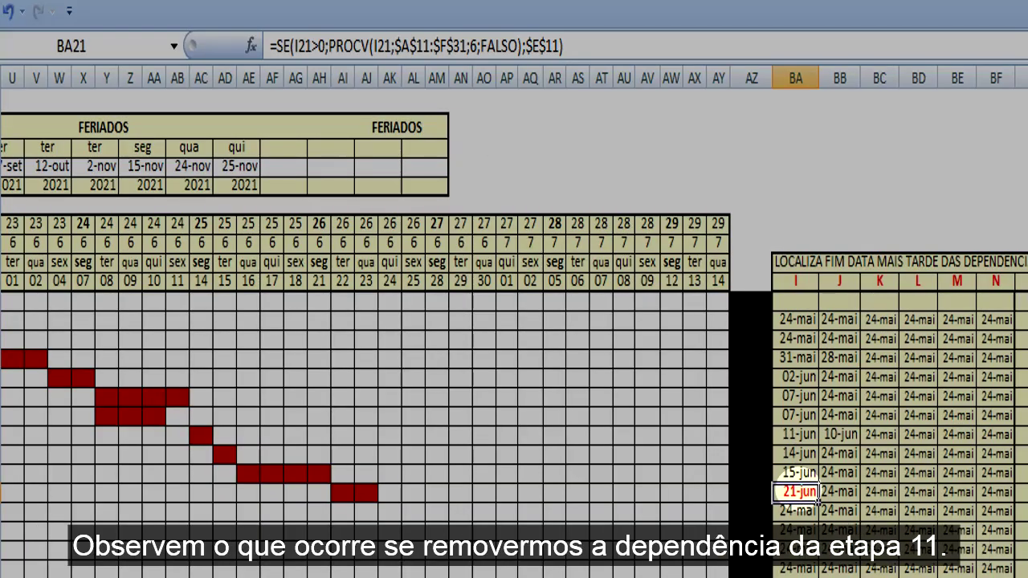
scroll(514, 393, "left", 6)
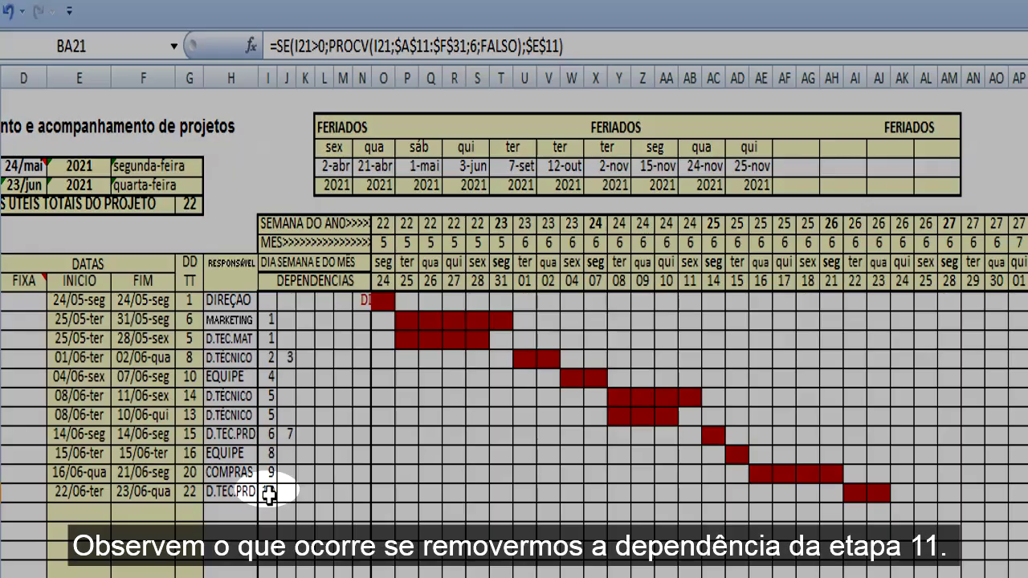
left_click(269, 494)
key("Delete")
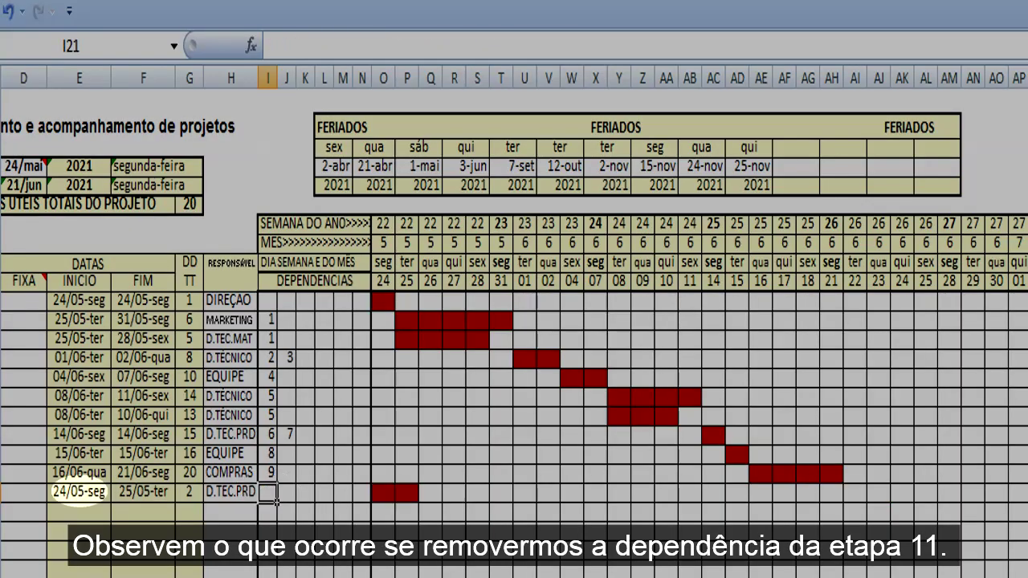
Examine the end-date lookups in BA21 for task 11 and in BA14 through BF14 for task 4
scroll(514, 394, "right", 6)
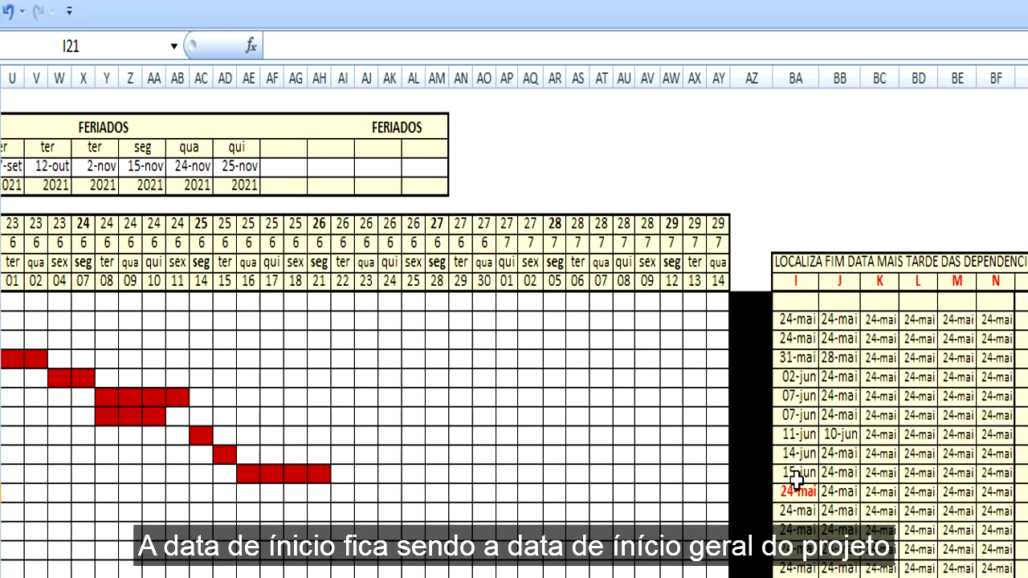
left_click(795, 492)
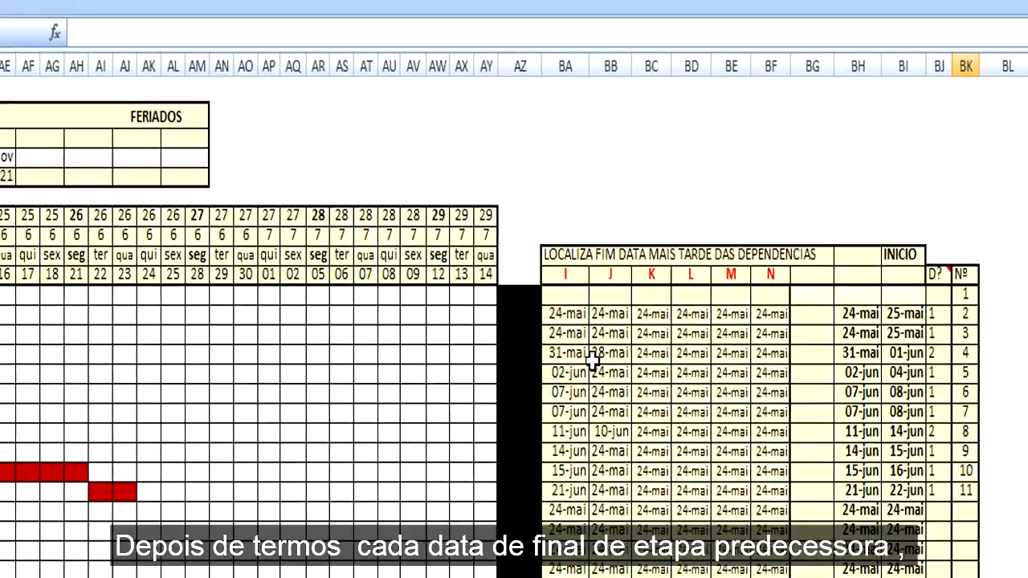
left_click(586, 356)
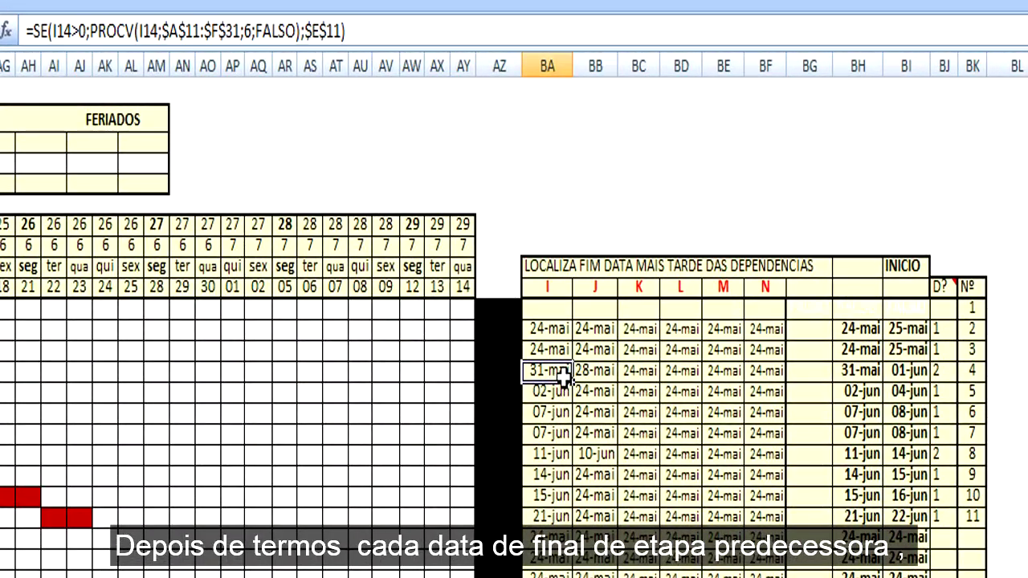
left_click(603, 354)
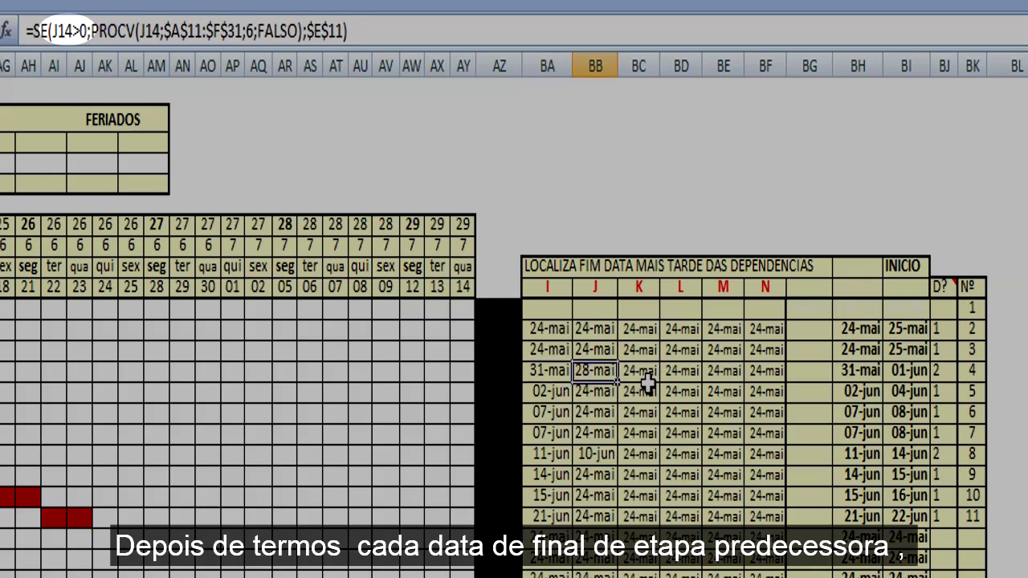
left_click(646, 372)
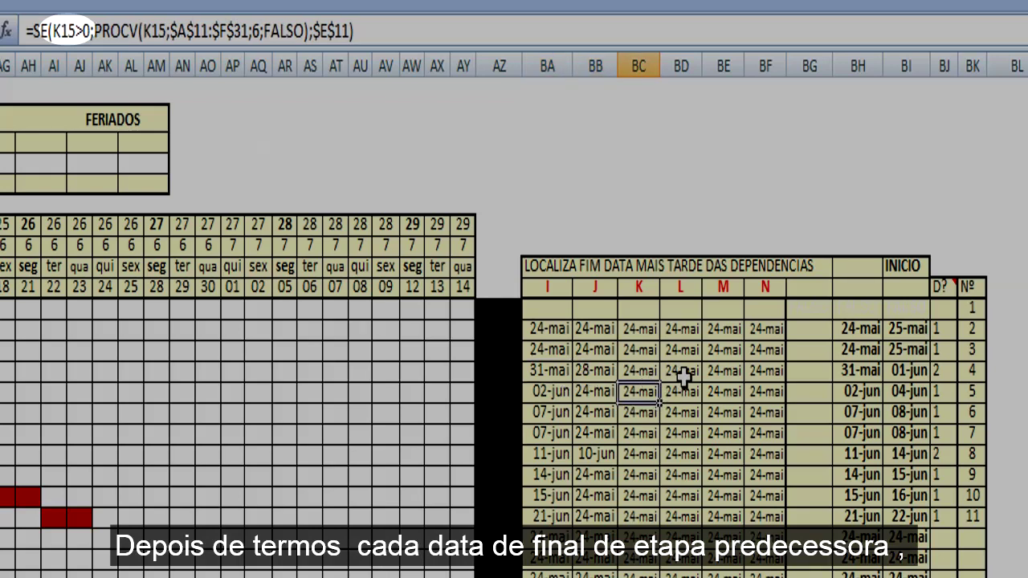
left_click(682, 371)
left_click(725, 372)
left_click(770, 371)
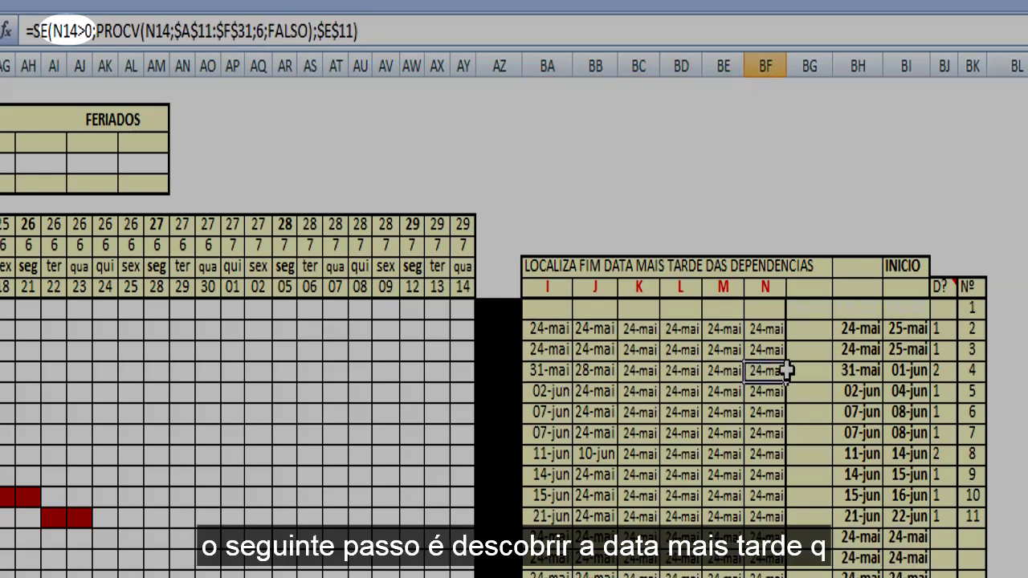
Examine the MÁXIMO formula in BH14 and the start-date formula in BI14 along the row of task 4
left_click(851, 370)
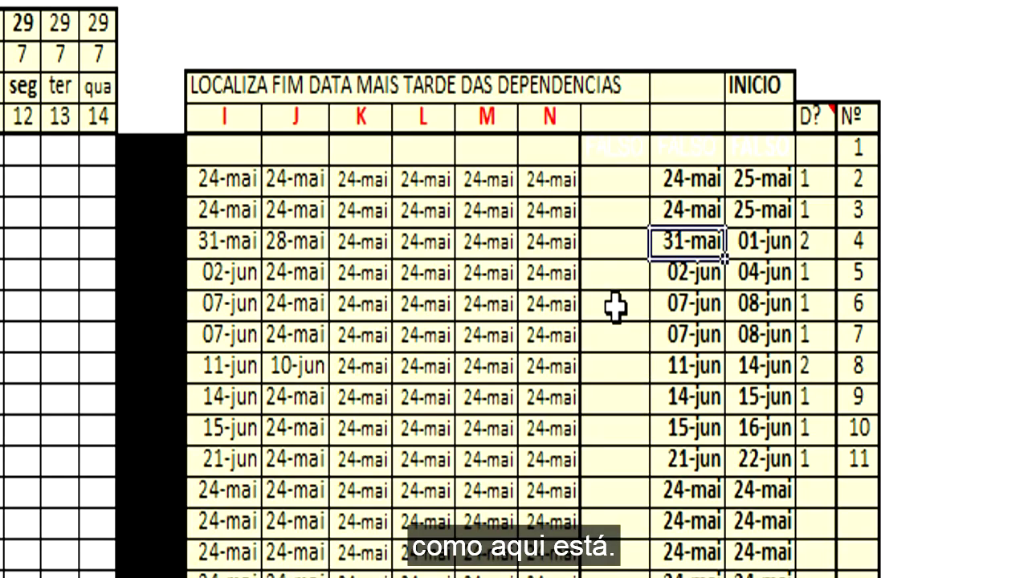
left_click_drag(25, 293, 988, 294)
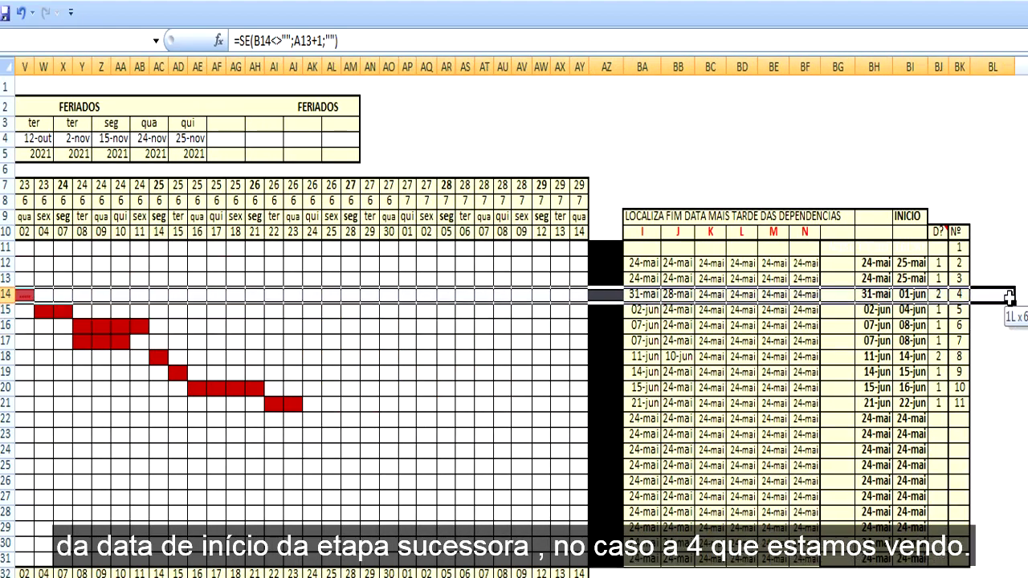
left_click(879, 294)
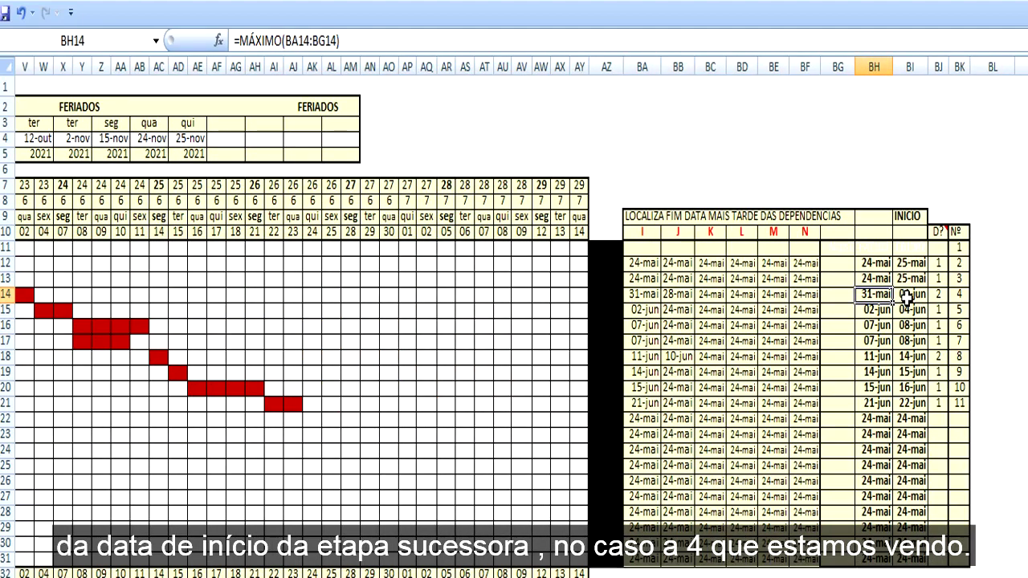
left_click(906, 296)
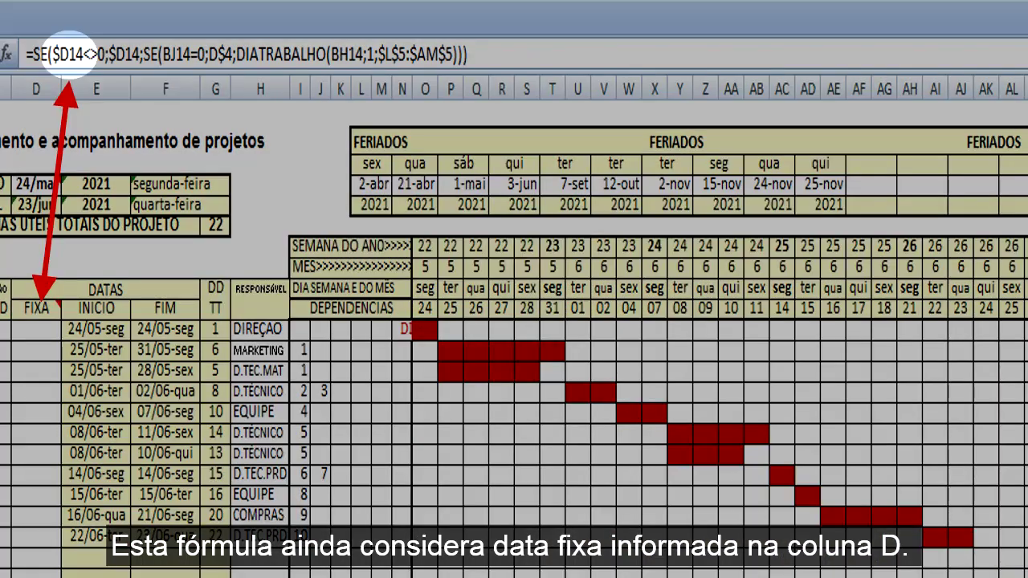
Enter the fixed start date 03/06 for task 4 (DETALHAR PRODUTO) in D14
left_click(47, 399)
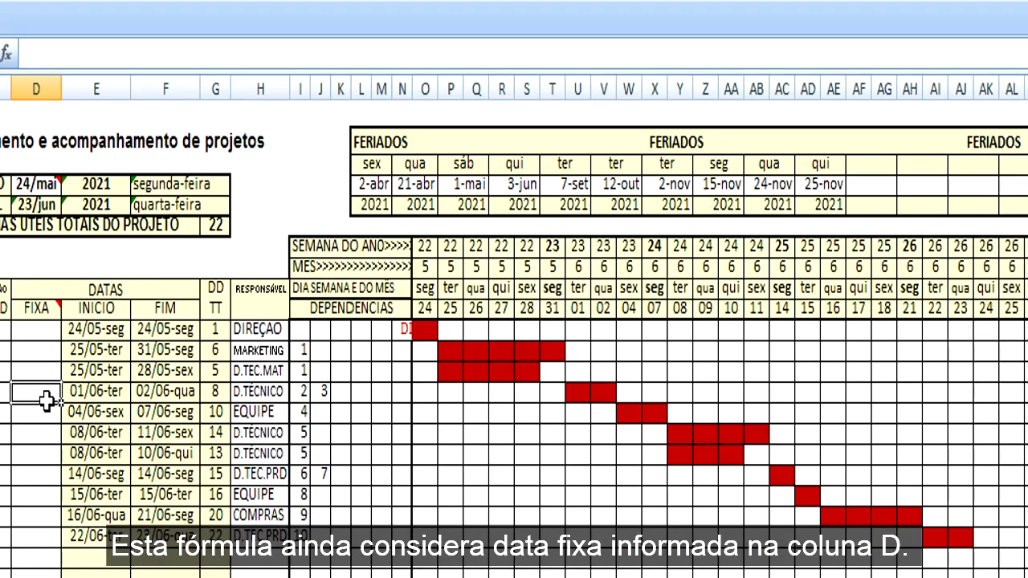
type("03/06")
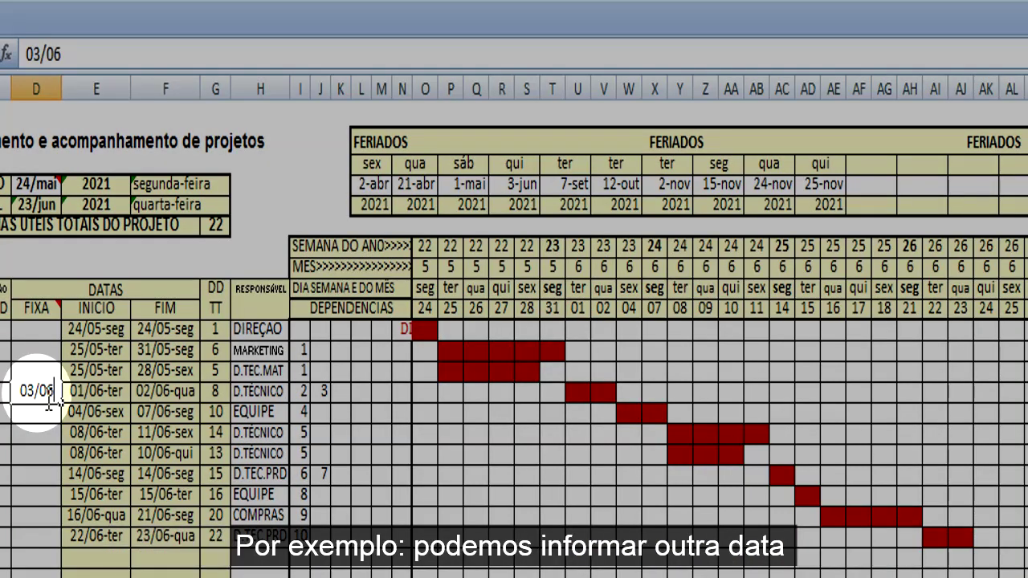
key("Return")
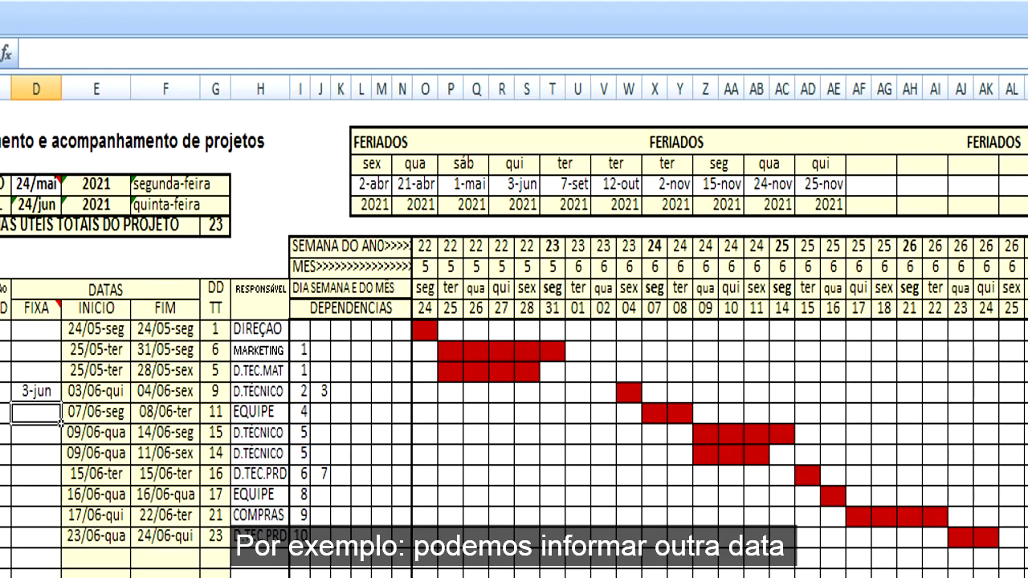
Check how the fixed date affects the INICIO cell BI14, comparing it with the predecessor dates in BA14 to BC14
scroll(514, 354, "right", 10)
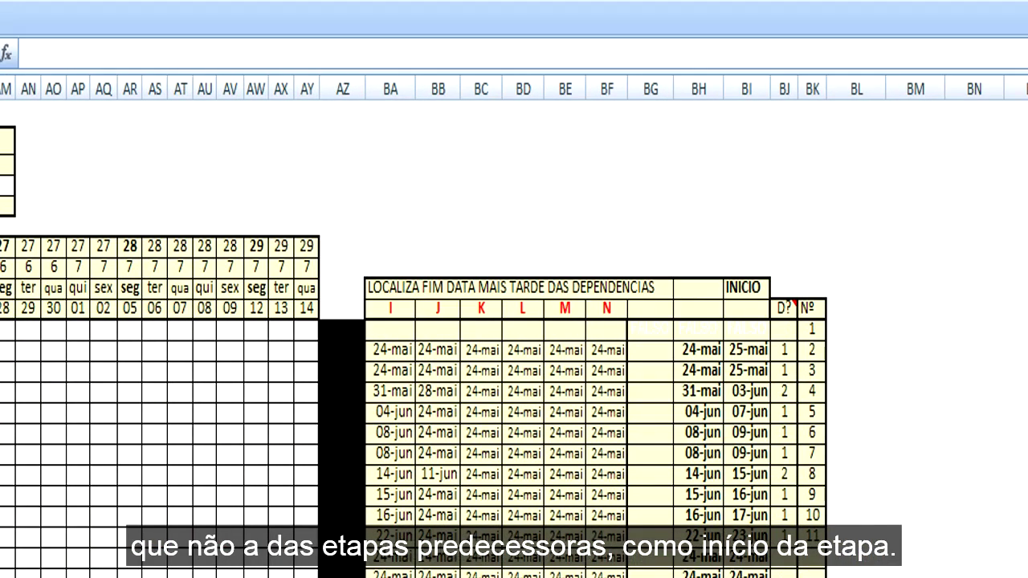
left_click(755, 392)
left_click_drag(385, 392, 490, 397)
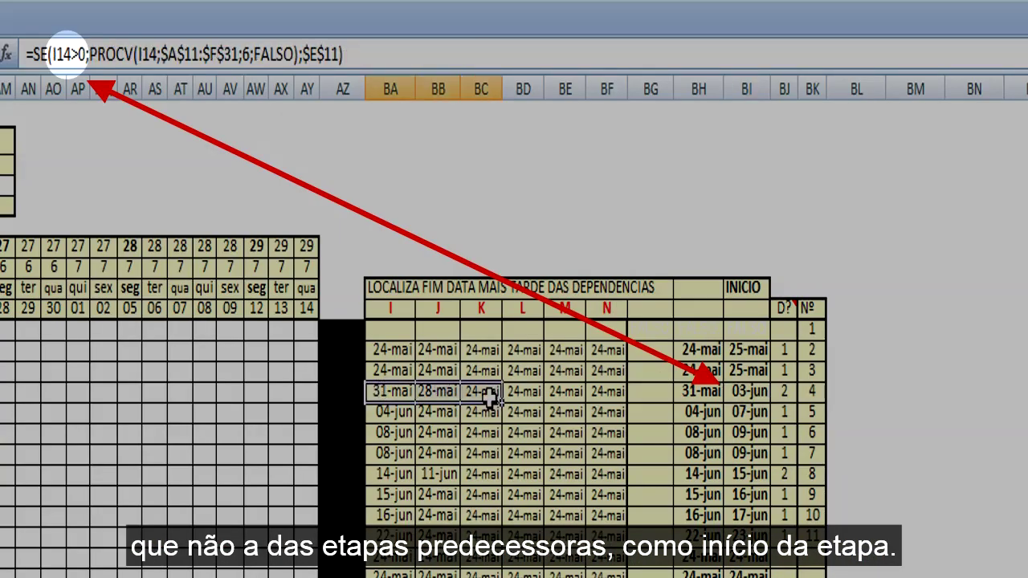
left_click(749, 393)
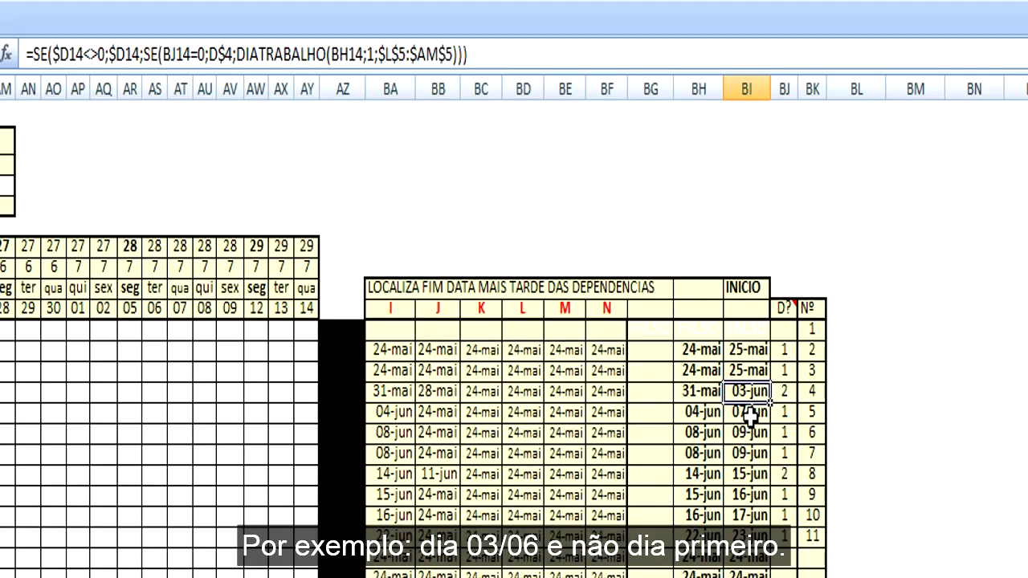
Examine the CONT.SE formula in BJ14 that counts the predecessors in I14:N14, along with those dependency cells
left_click(786, 391)
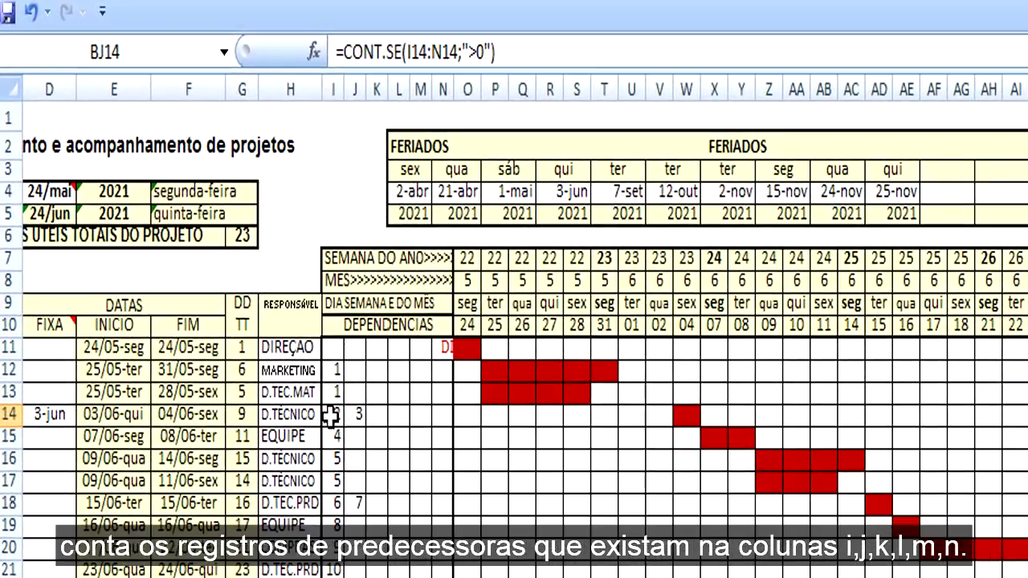
left_click_drag(235, 290, 247, 293)
left_click_drag(354, 416, 441, 419)
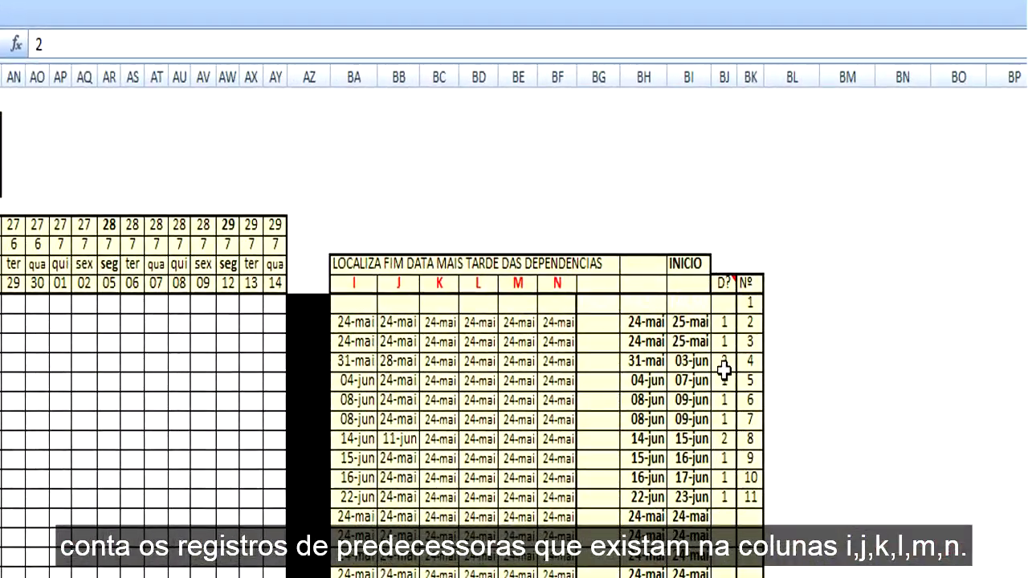
left_click(725, 366)
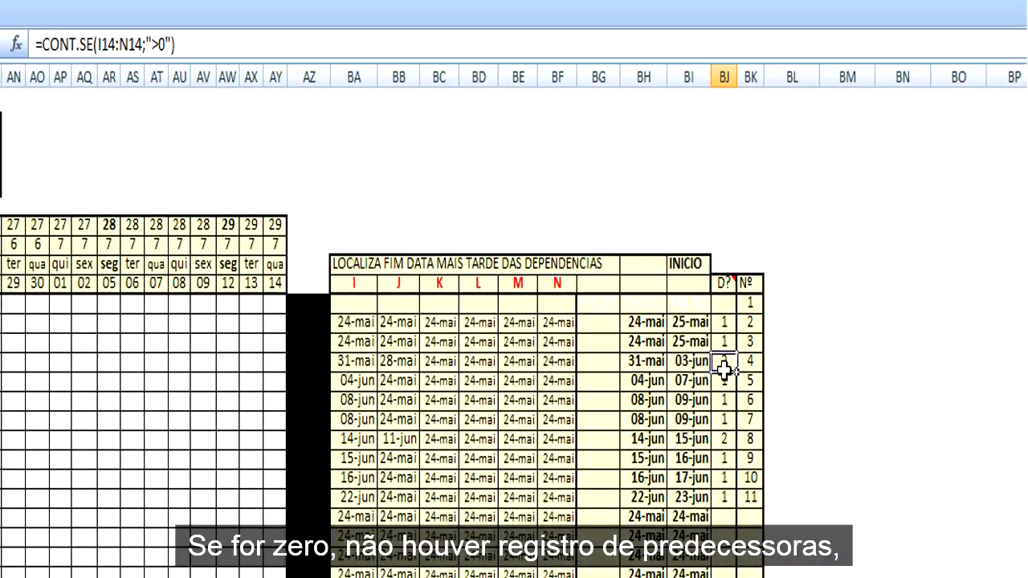
left_click(693, 518)
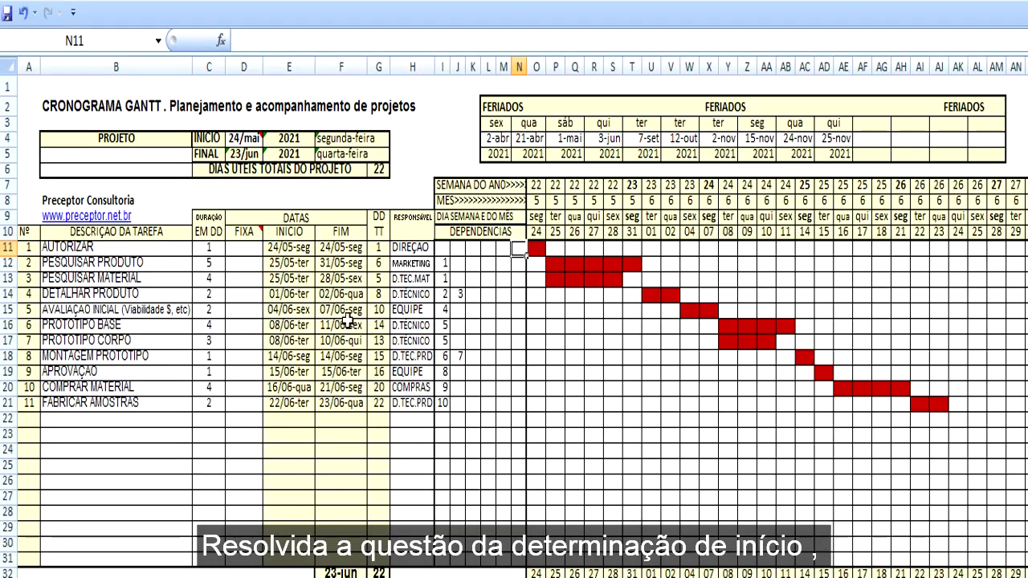
Examine the FIM date formulas from F11 down to F22 and the MÁXIMO formula in F32
left_click(343, 251)
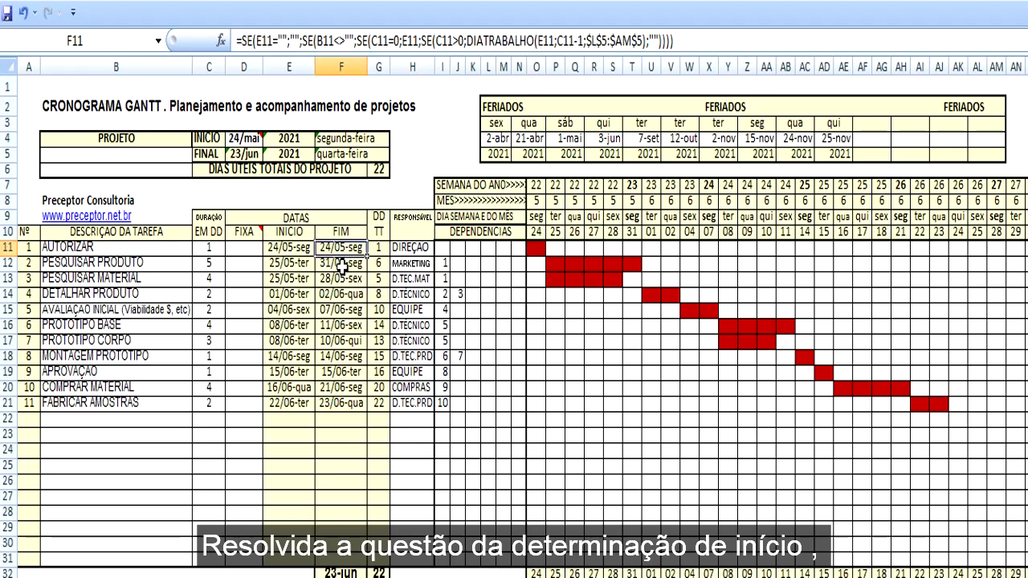
key("Down")
key("Down")
key("Down")
key("Down")
key("Down")
key("Down")
key("Down")
key("Down")
key("Down")
key("Down")
key("Down")
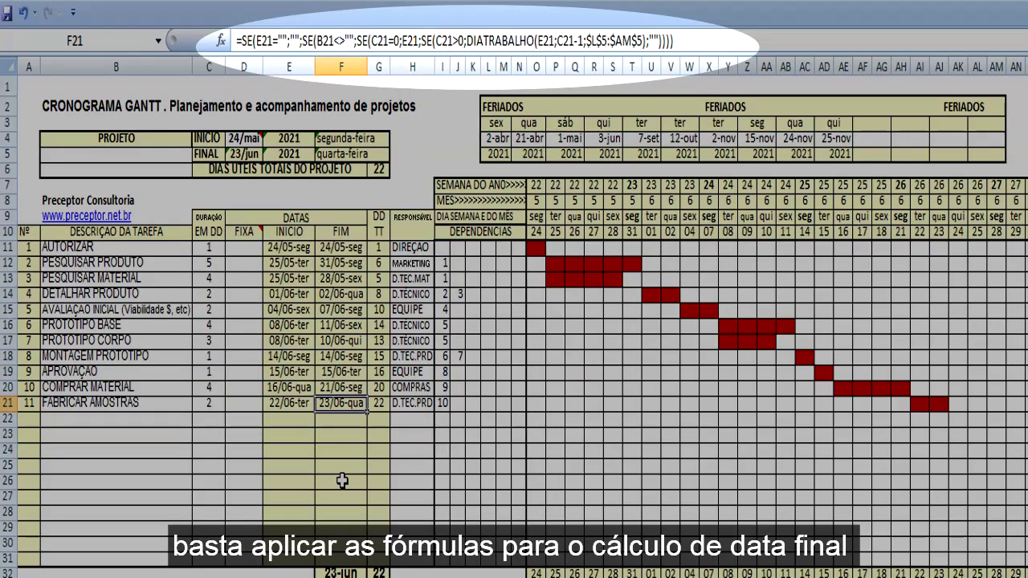
scroll(391, 514, "down", 1)
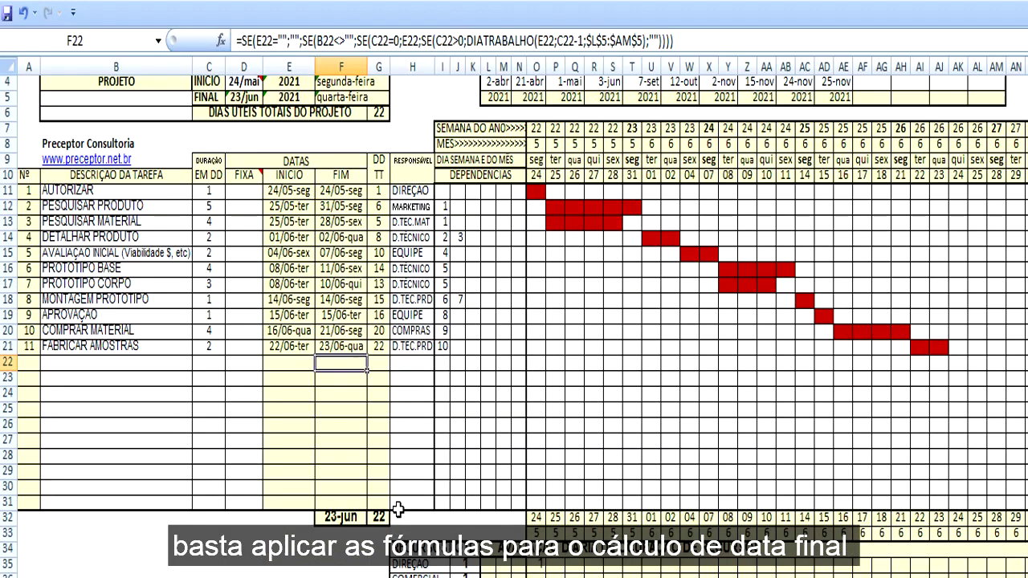
left_click(357, 518)
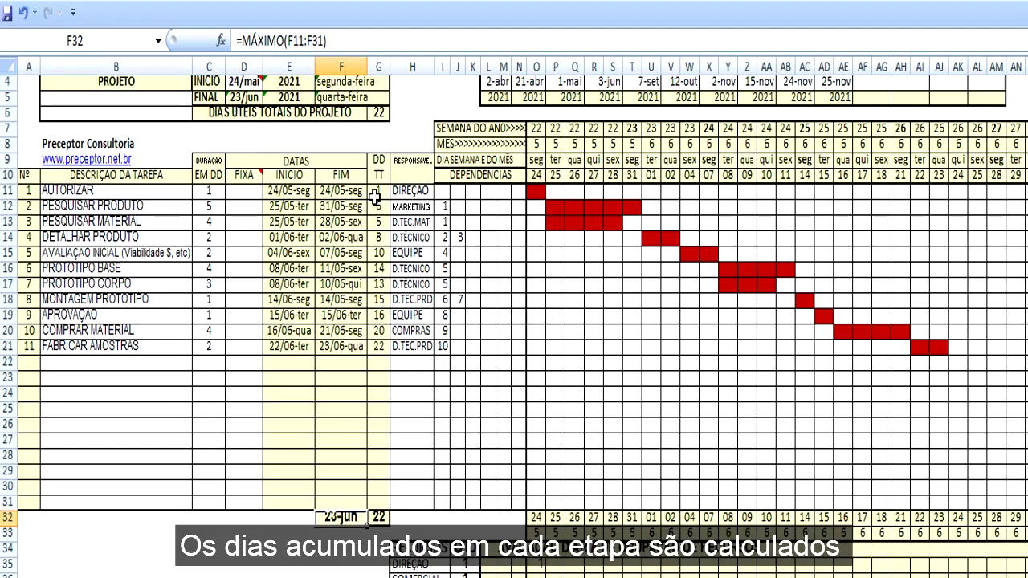
Examine the DIATRABALHOTOTAL formulas for accumulated working days from G11 down through the DD TT column
left_click(377, 193)
key("Down")
key("Down")
key("Down")
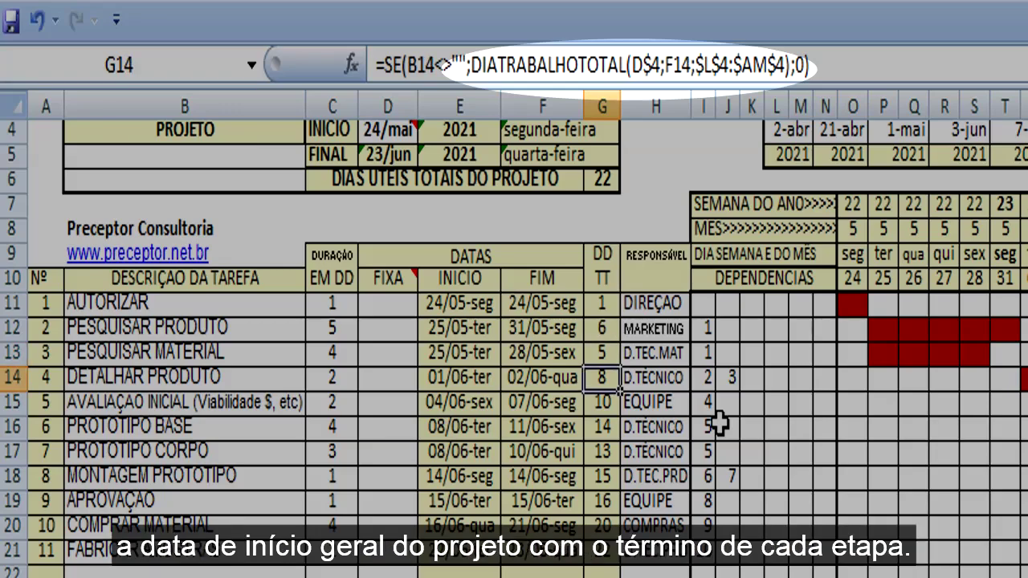
key("Down")
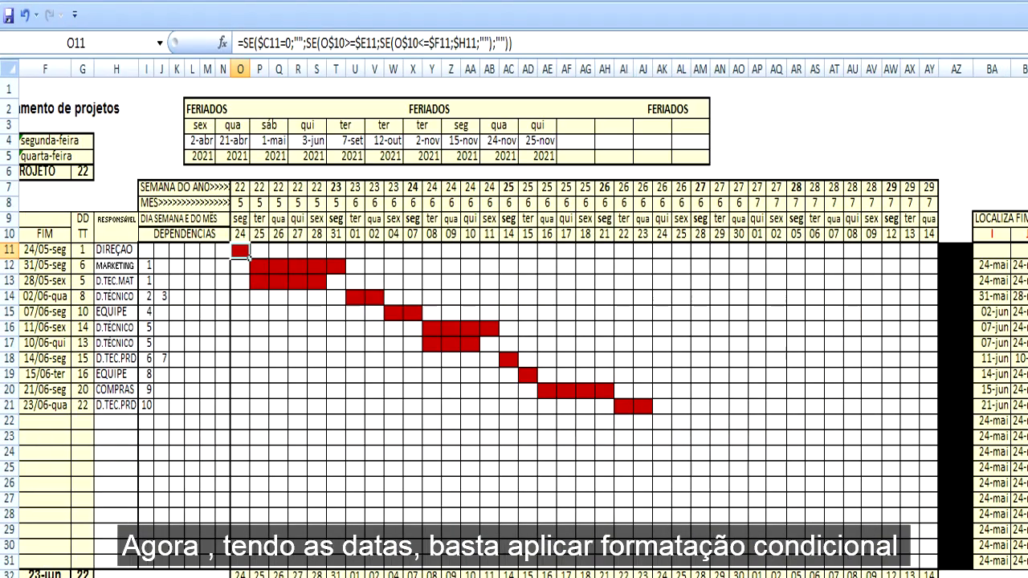
Select the whole Gantt bar area O11:AY31 to examine where the conditional formatting applies
scroll(554, 565, "left", 1)
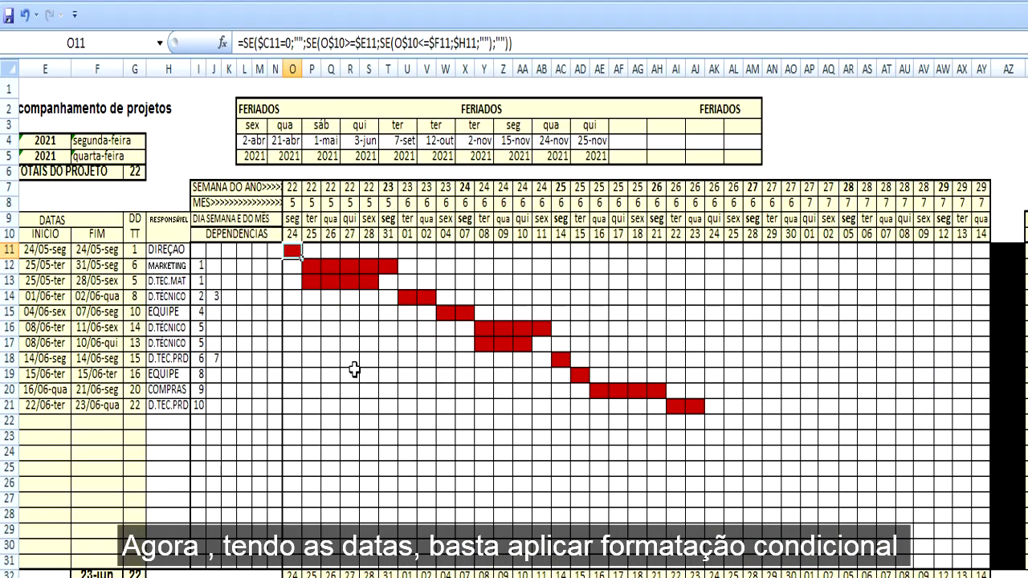
scroll(302, 265, "down", 1)
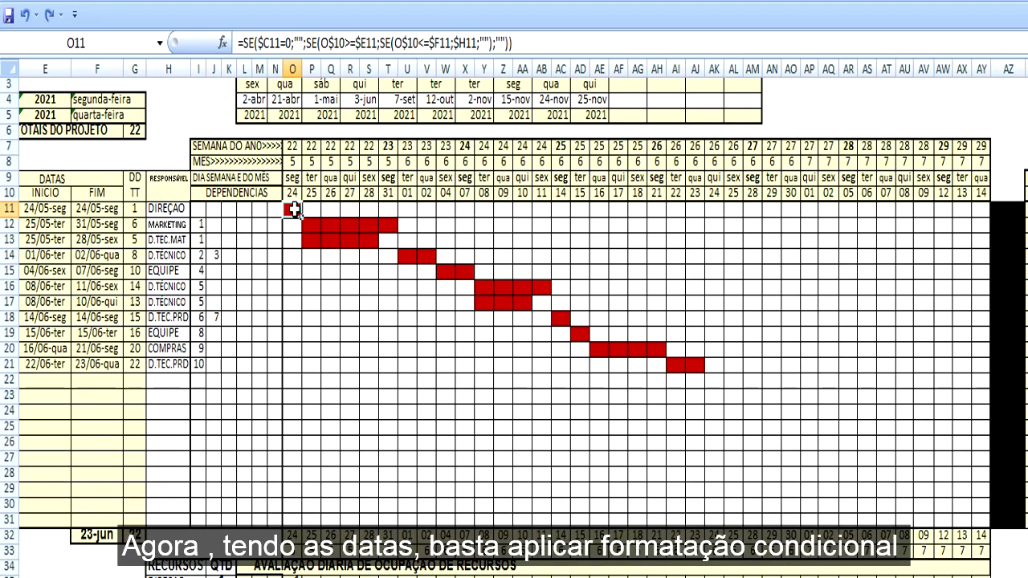
left_click_drag(293, 211, 973, 518)
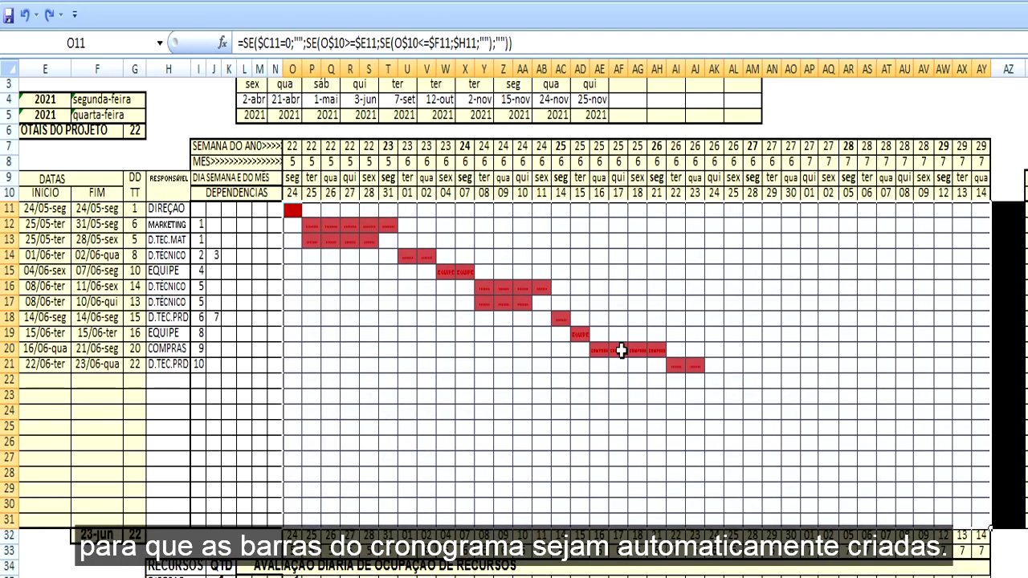
Open the conditional formatting rule of cell O11 for editing from the rules manager
left_click(290, 210)
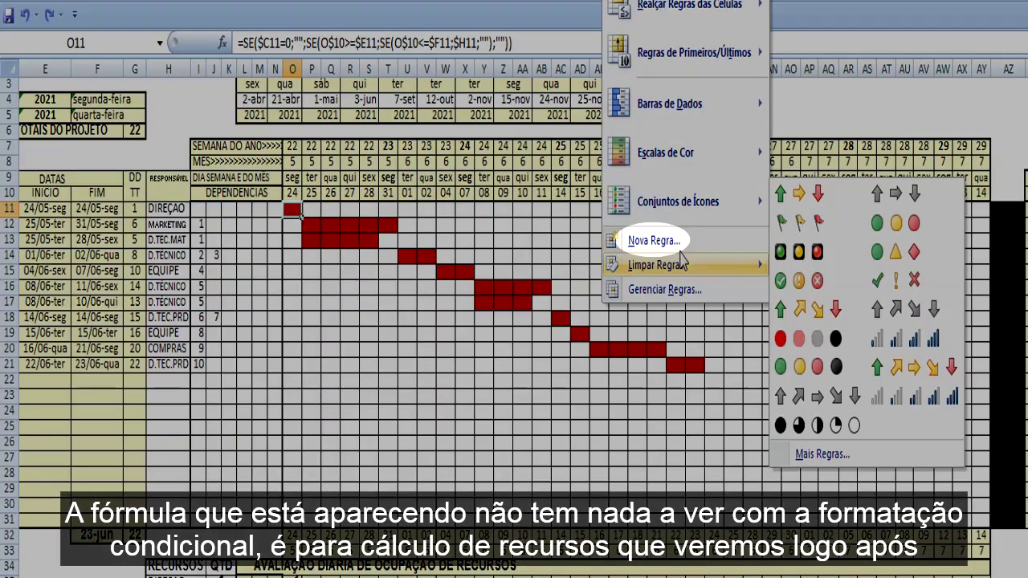
mouse_move(679, 267)
left_click(683, 290)
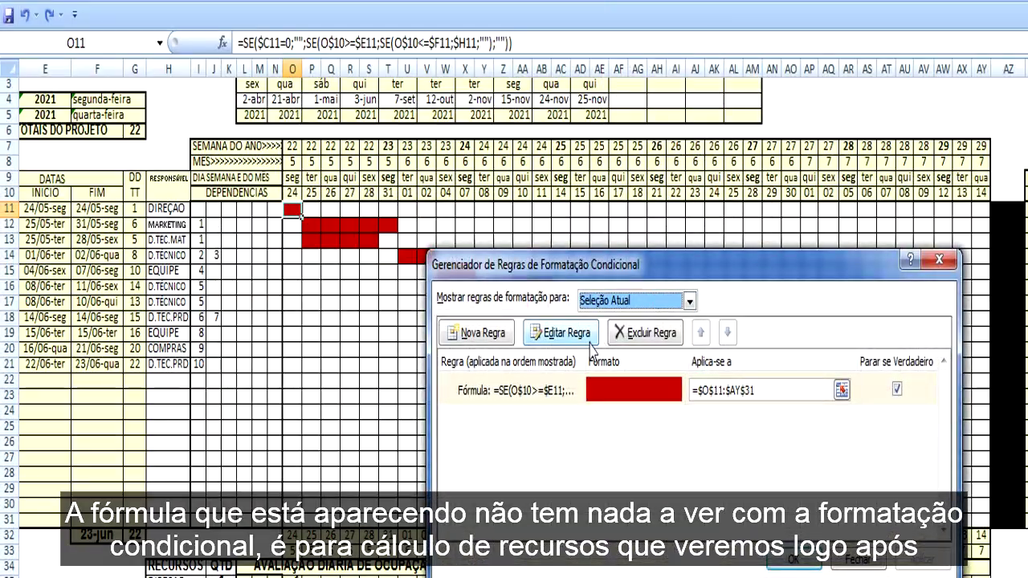
left_click(553, 339)
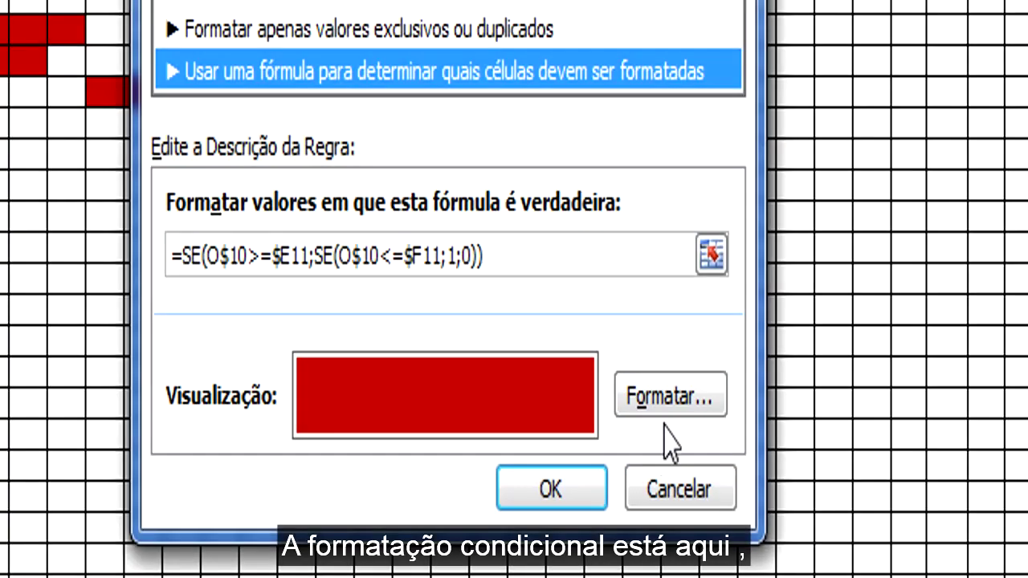
Examine the rule's fill, pattern colour, pattern style and font options in its cell format settings
left_click(675, 399)
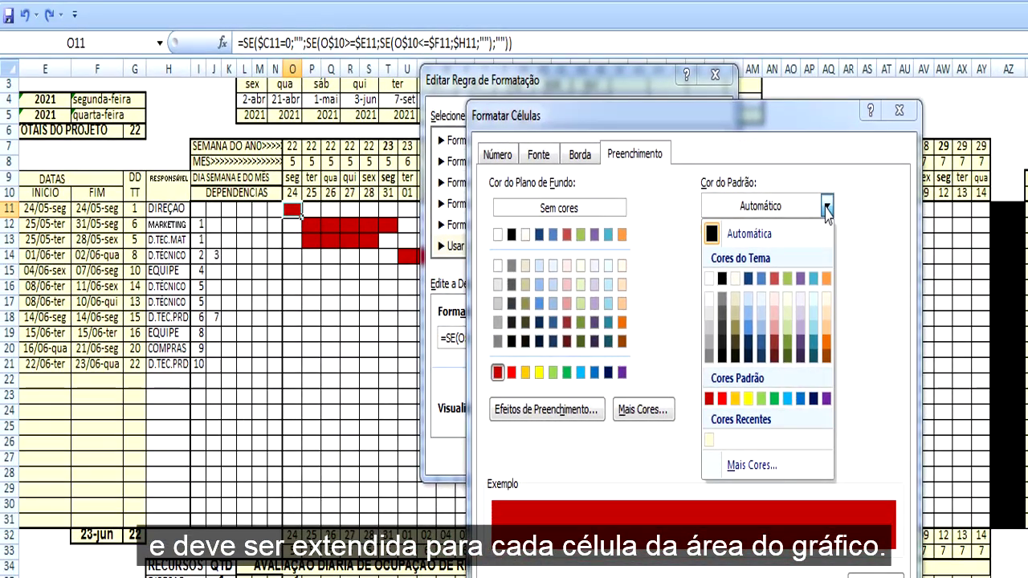
left_click(942, 4)
left_click(827, 254)
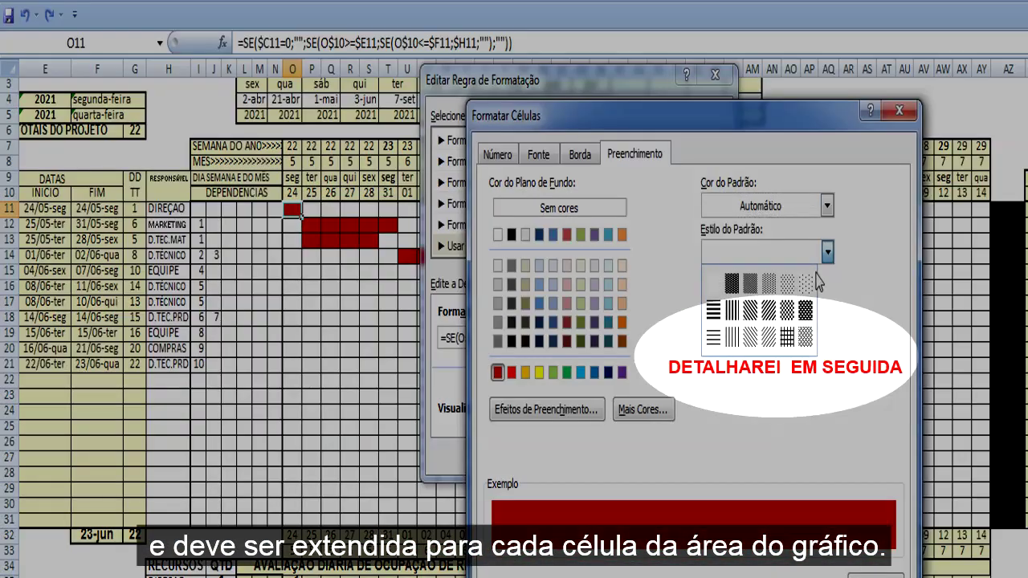
left_click(538, 155)
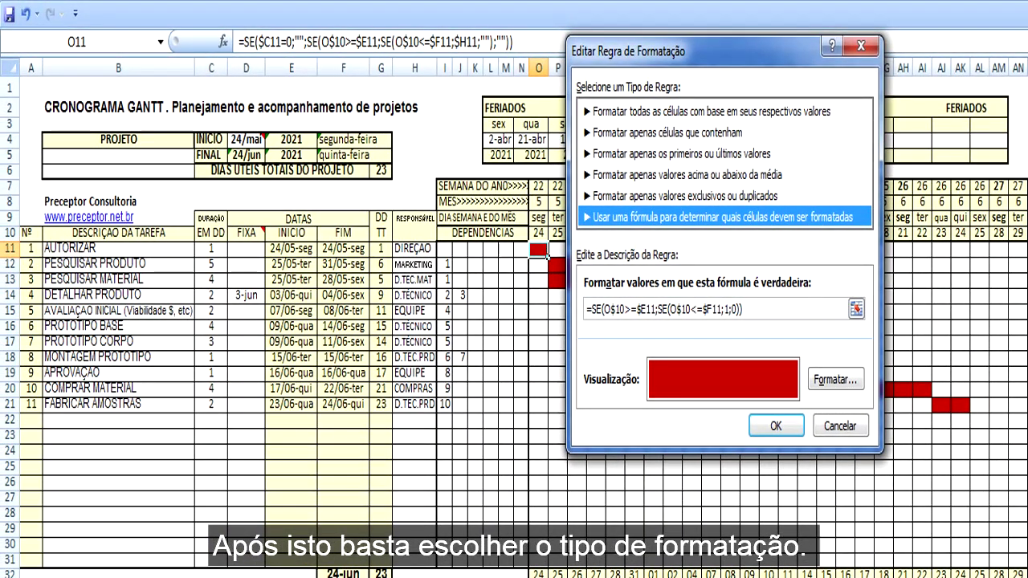
Review the font options of cell O11's rule format and extend the formatted cell O11 over the bar area through AY31
left_click(836, 379)
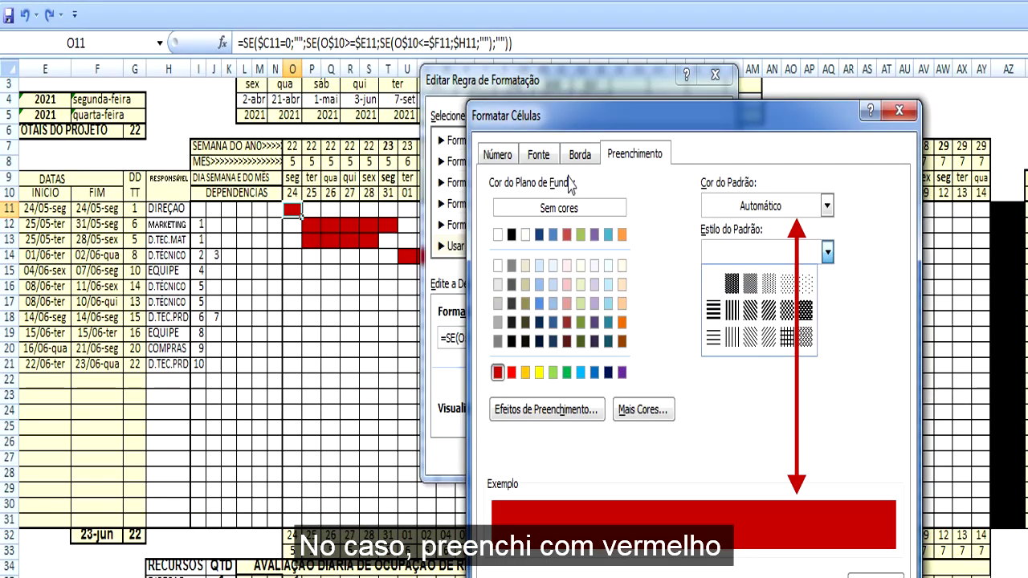
left_click(538, 156)
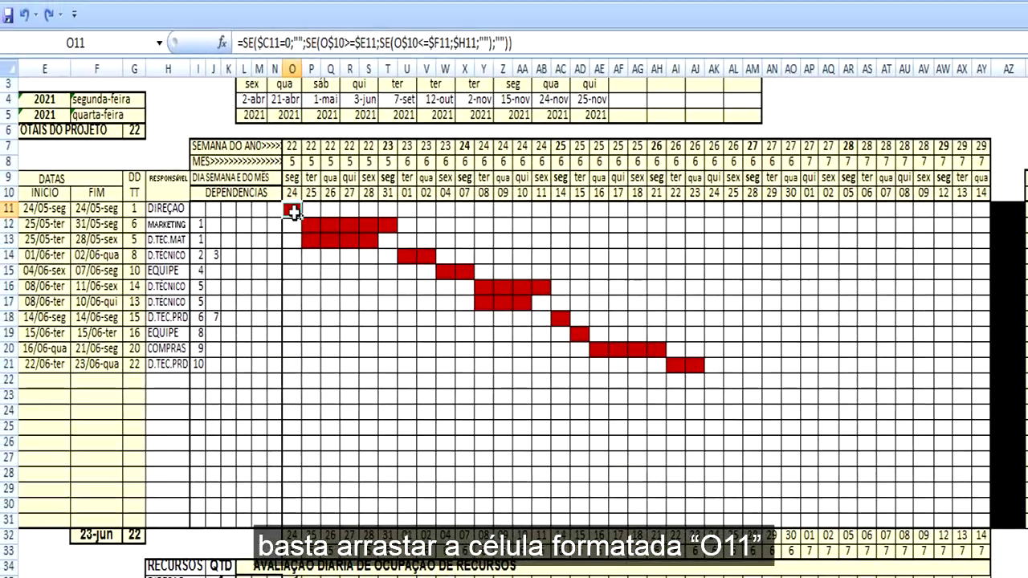
left_click_drag(302, 217, 976, 526)
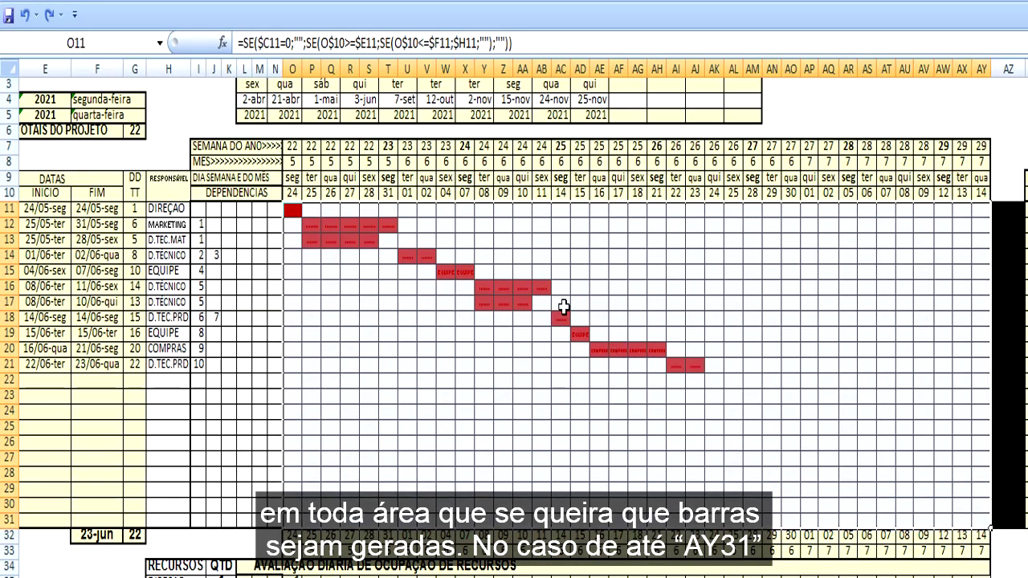
left_click(292, 211)
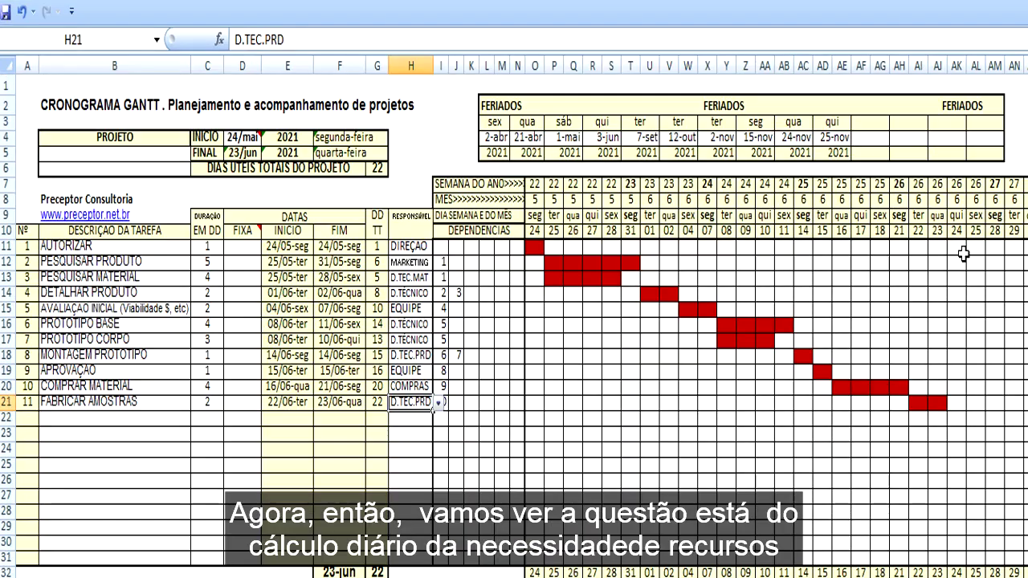
Examine the RECURSOS and QTD table and the RESPONSÁVEL selection list in H21
scroll(956, 241, "down", 8)
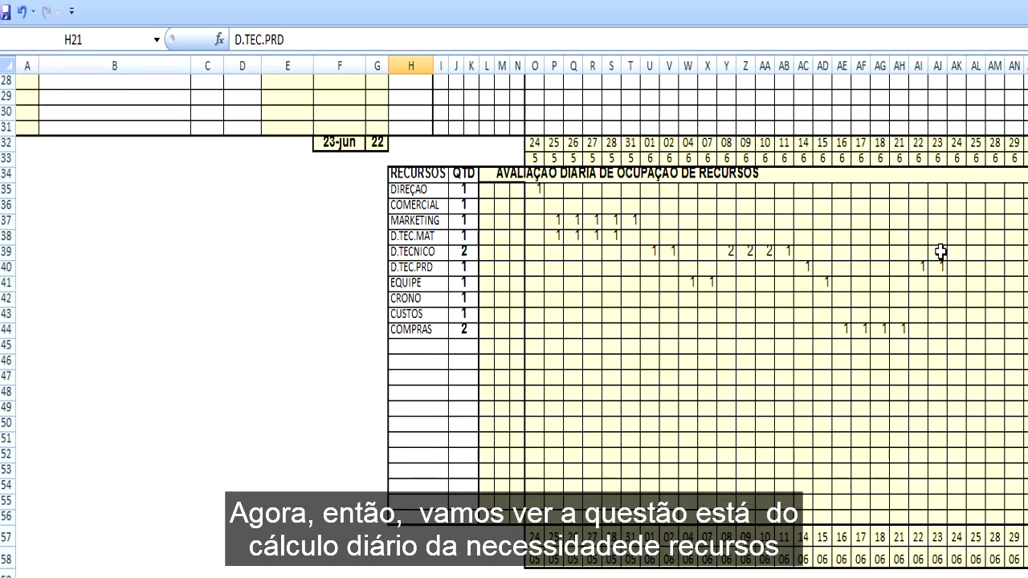
left_click_drag(409, 172, 470, 512)
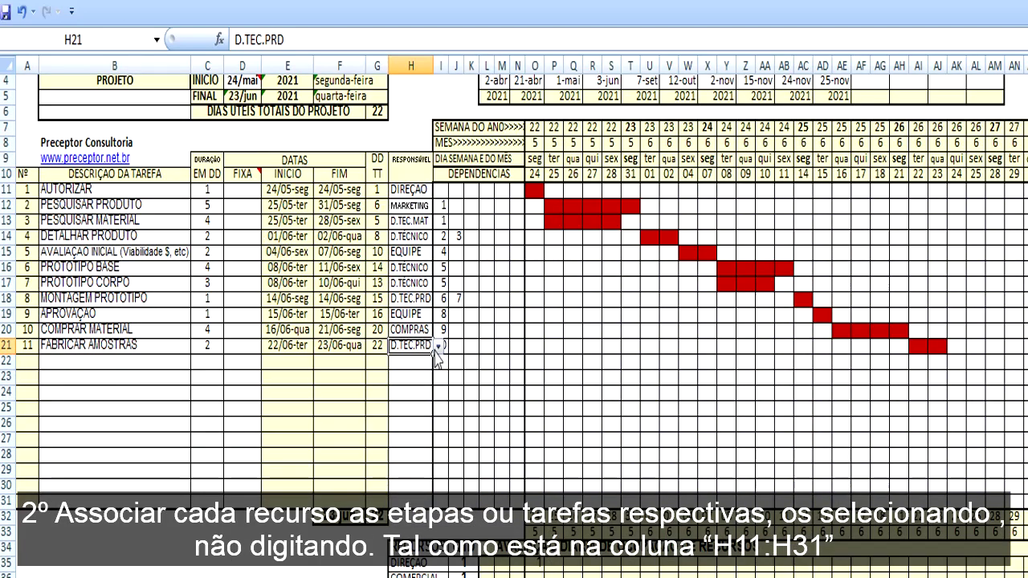
left_click(438, 346)
left_click(437, 358)
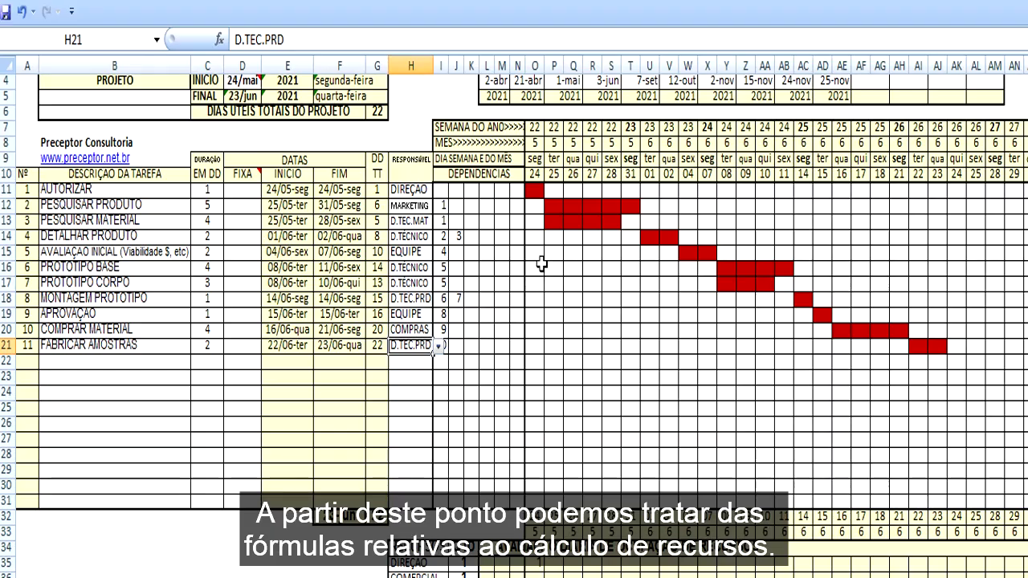
Remove the red font from the bars' conditional formatting and widen columns Y to AB to show the responsible names
left_click(537, 191)
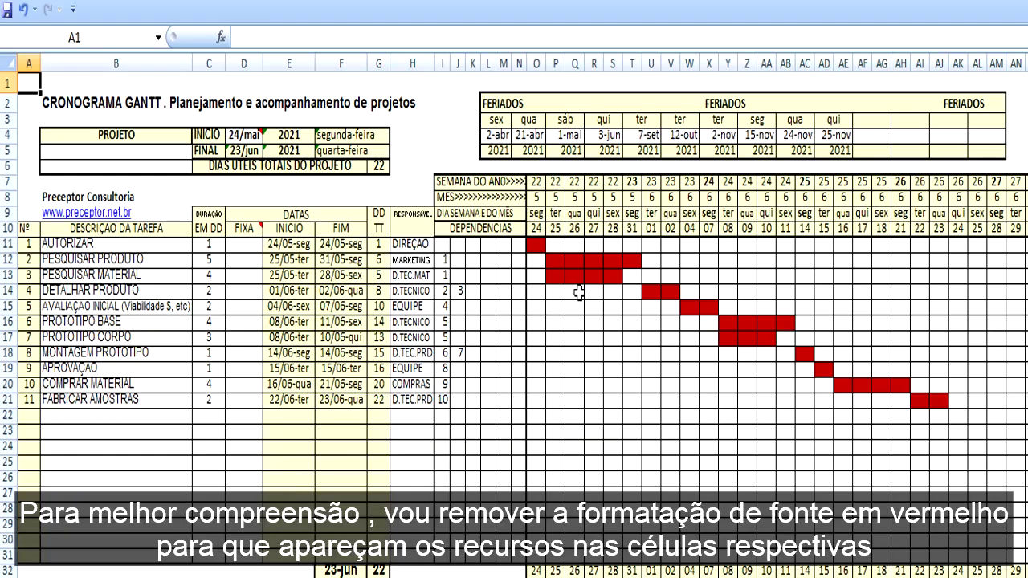
left_click(536, 244)
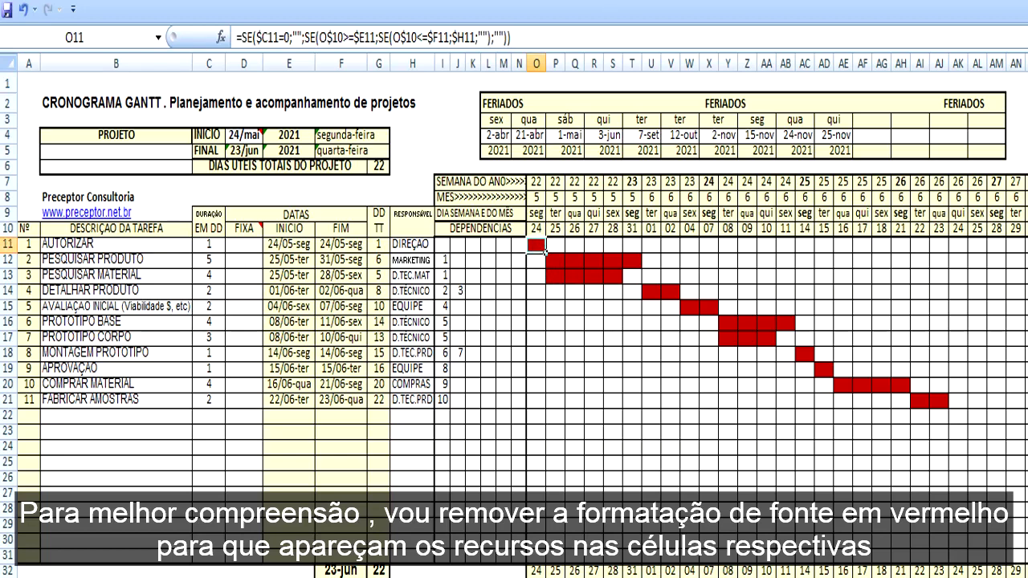
left_click(628, 1)
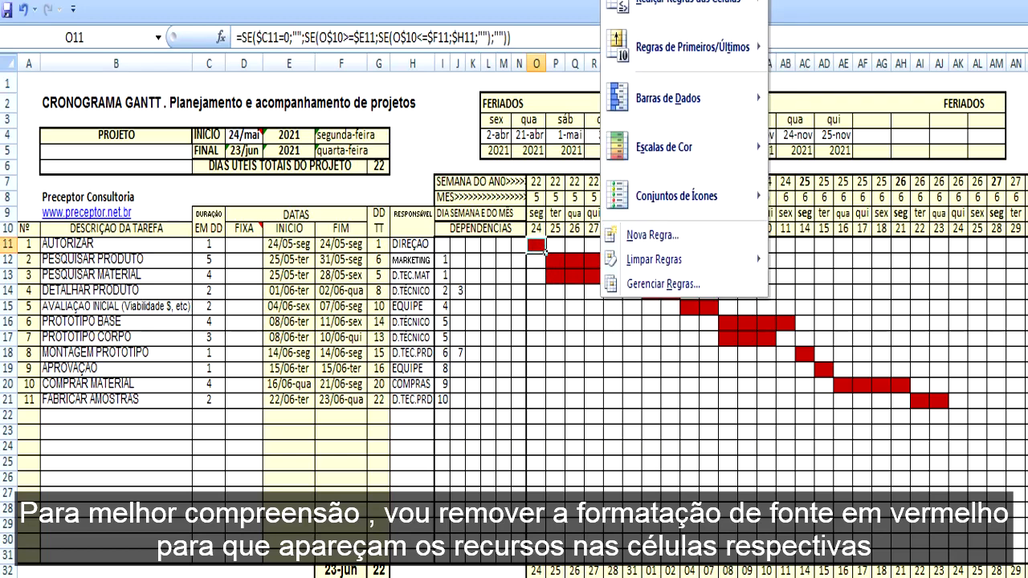
left_click(675, 284)
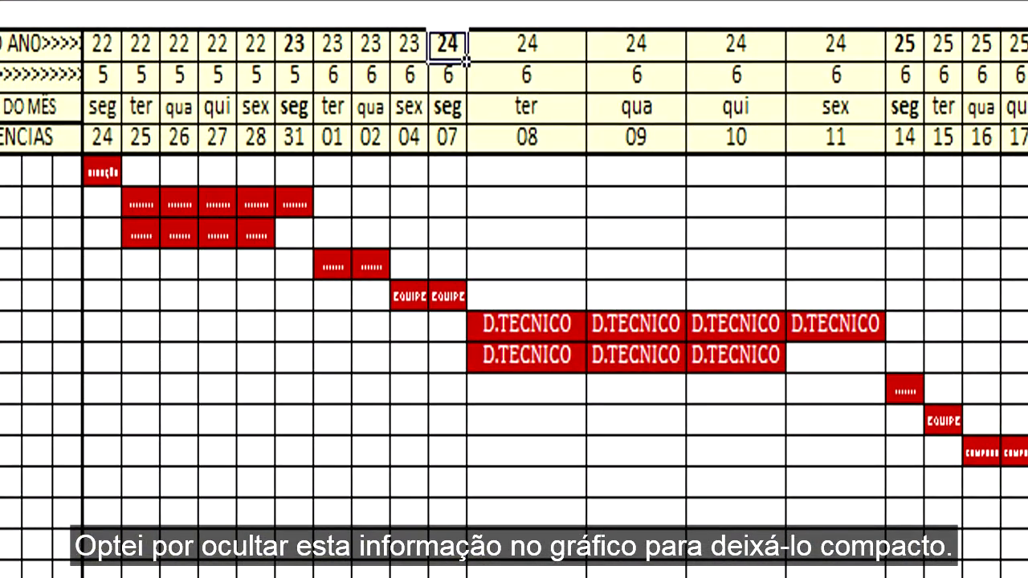
left_click_drag(11, 328, 537, 369)
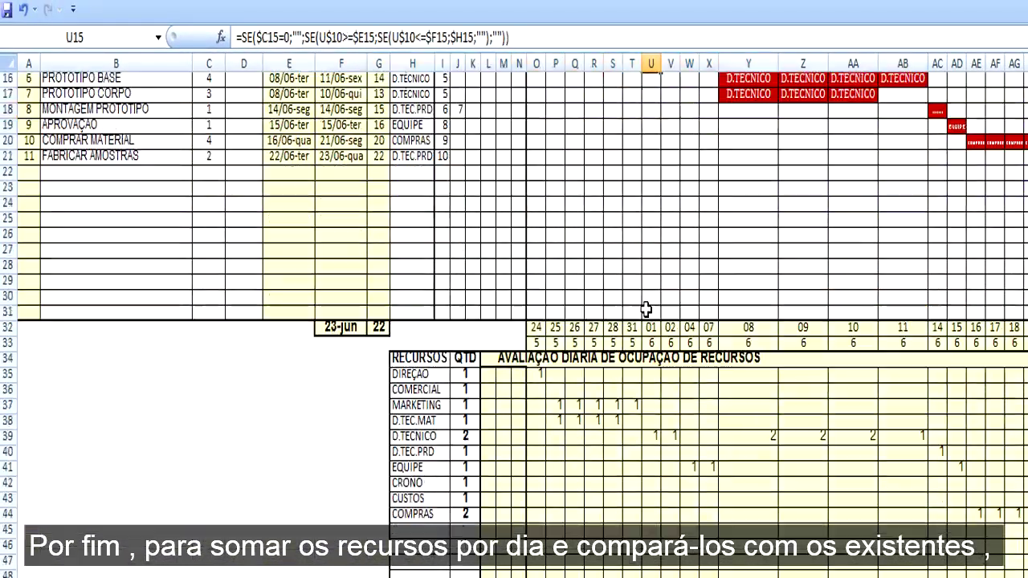
Examine the CONT.SE formula in Y39 that counts the daily D.TECNICO allocation against the Gantt bars
scroll(646, 309, "down", 1)
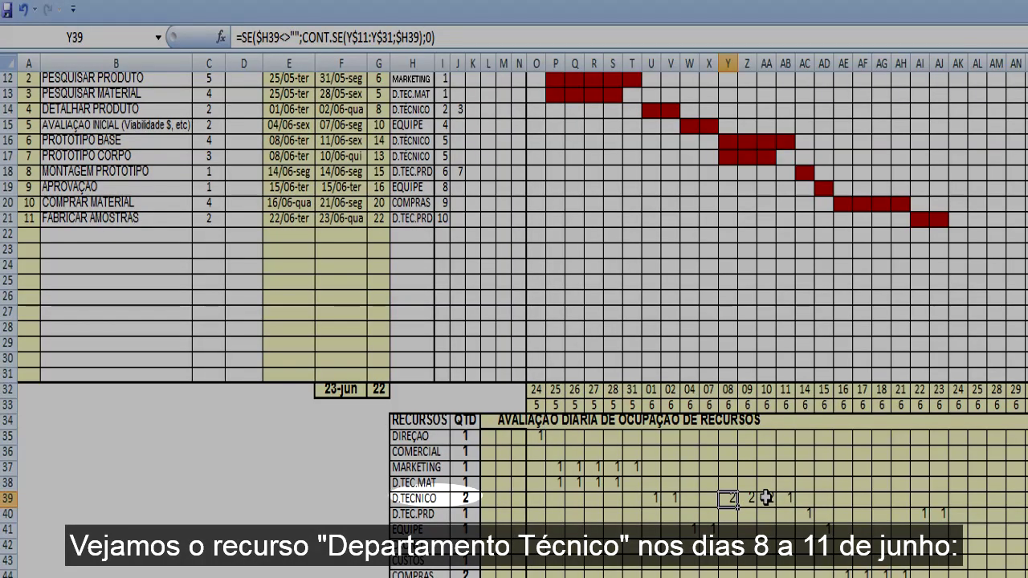
left_click_drag(732, 144, 785, 534)
left_click(729, 500)
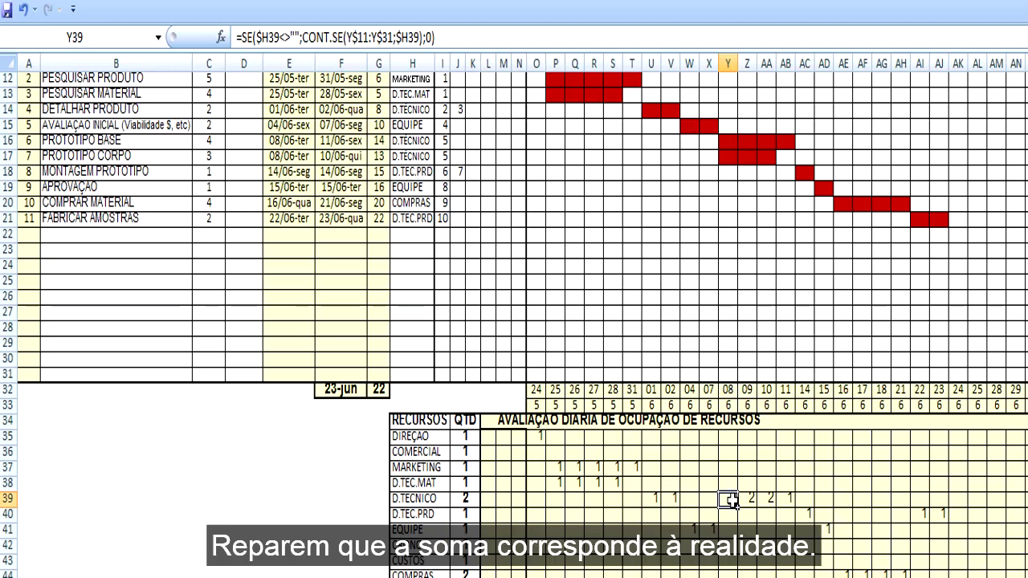
Set the available quantity of D.TECNICO in J39 to 1
left_click(467, 499)
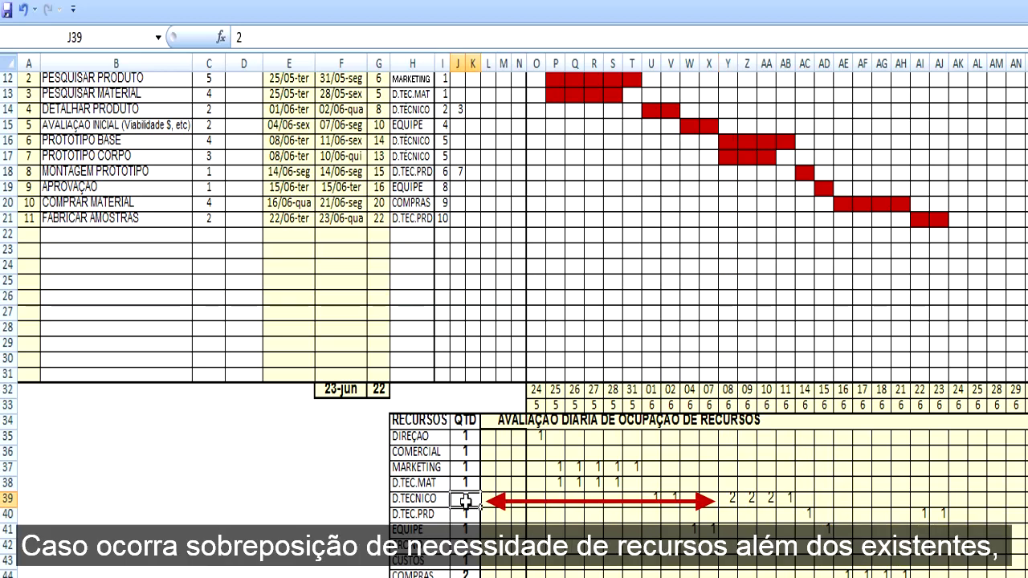
type("1")
left_click(658, 456)
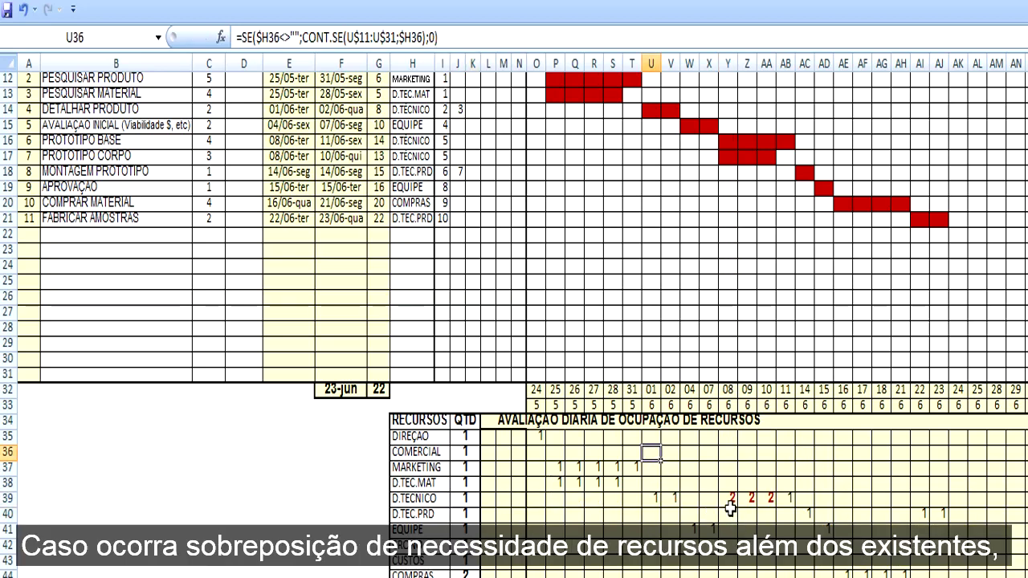
Open the conditional formatting rule of Y39 to examine its formula comparing daily resource use with the available quantity
left_click(728, 501)
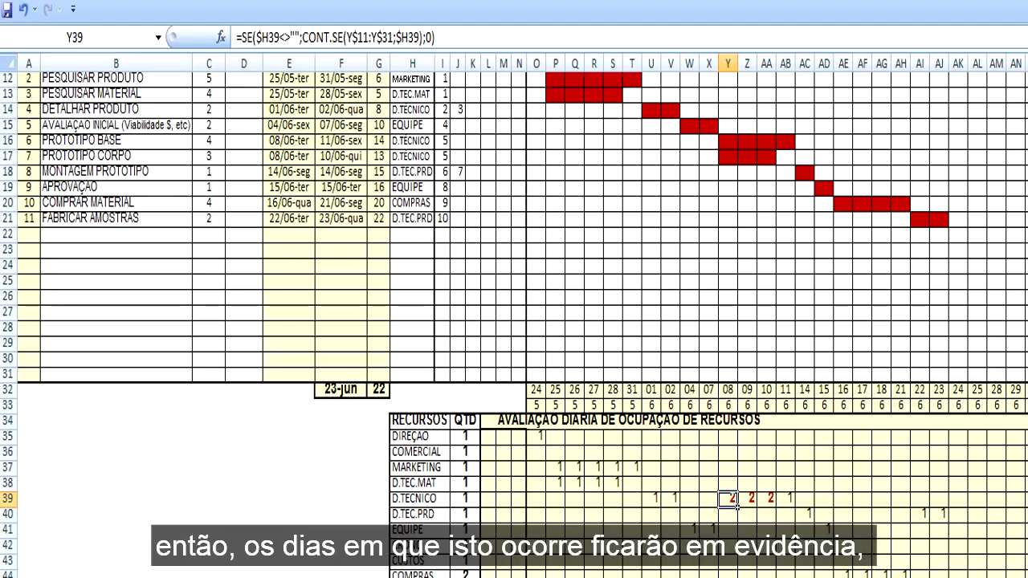
left_click(635, 347)
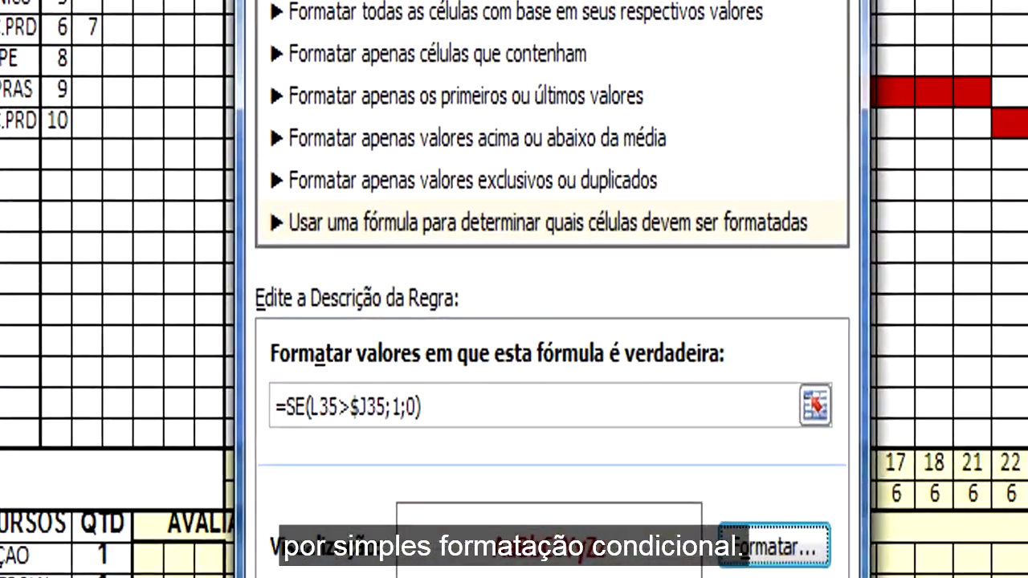